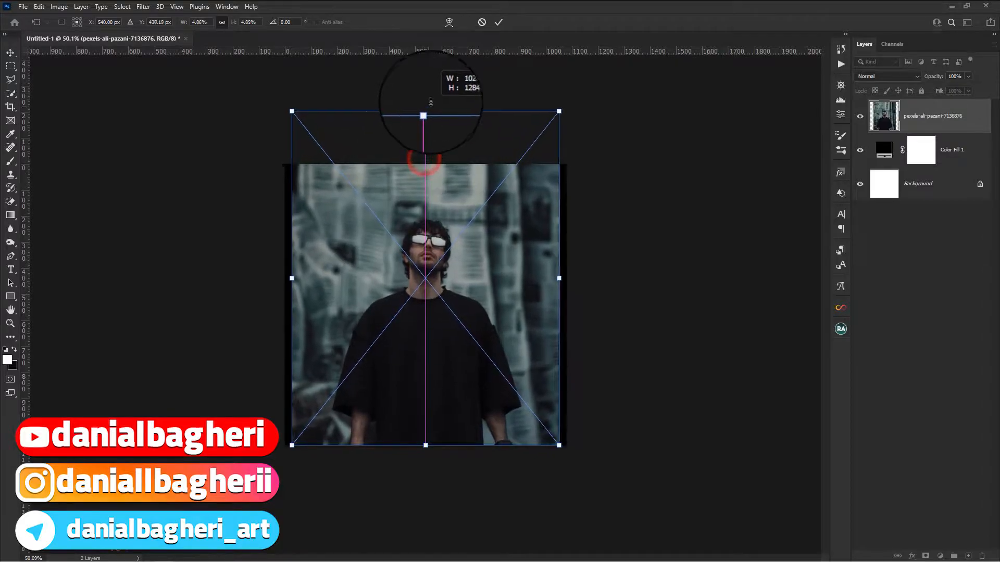
- Confirm the photo's placement, select the man with Select Subject, and mask out the photo's background
{"action": "left_click", "coordinate": [499, 22]}
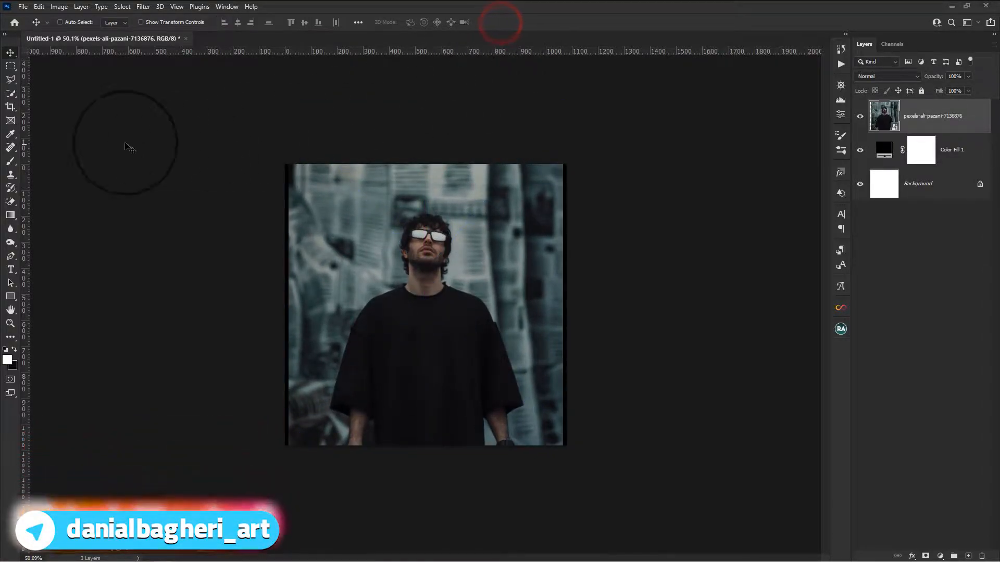
{"action": "left_click", "coordinate": [10, 93]}
{"action": "left_click", "coordinate": [311, 22]}
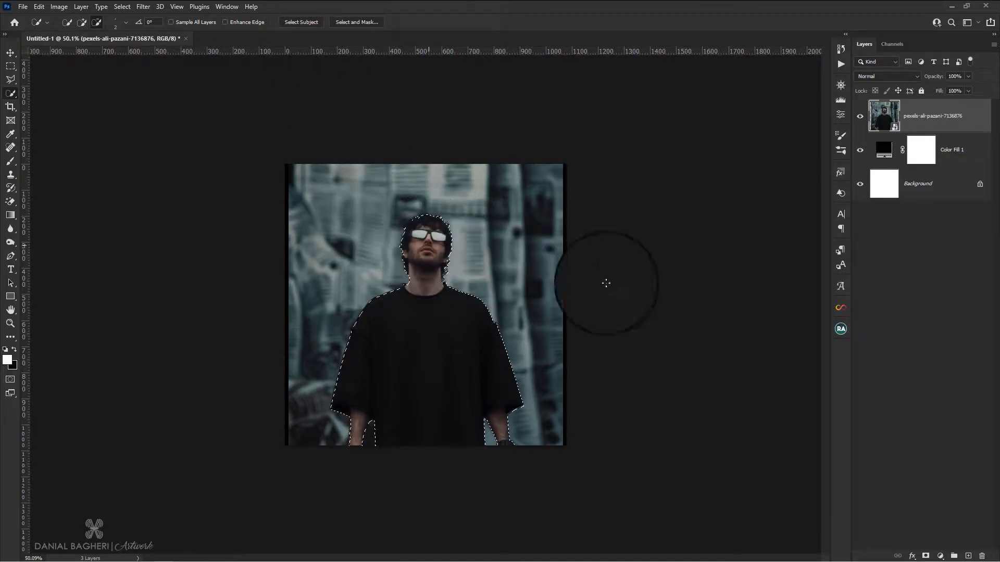
{"action": "left_click", "coordinate": [926, 557]}
{"action": "key", "text": "ctrl+plus"}
- Enlarge the masked man slightly with Free Transform, keeping him horizontally centred and his lower edge at the canvas bottom
{"action": "left_click", "coordinate": [10, 52]}
{"action": "left_click", "coordinate": [884, 116]}
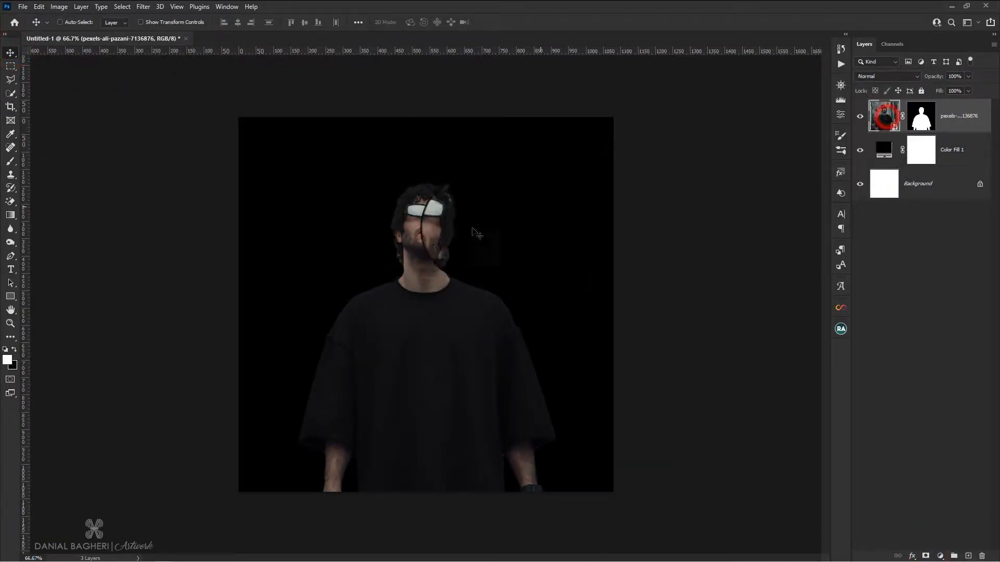
{"action": "key", "text": "ctrl+t"}
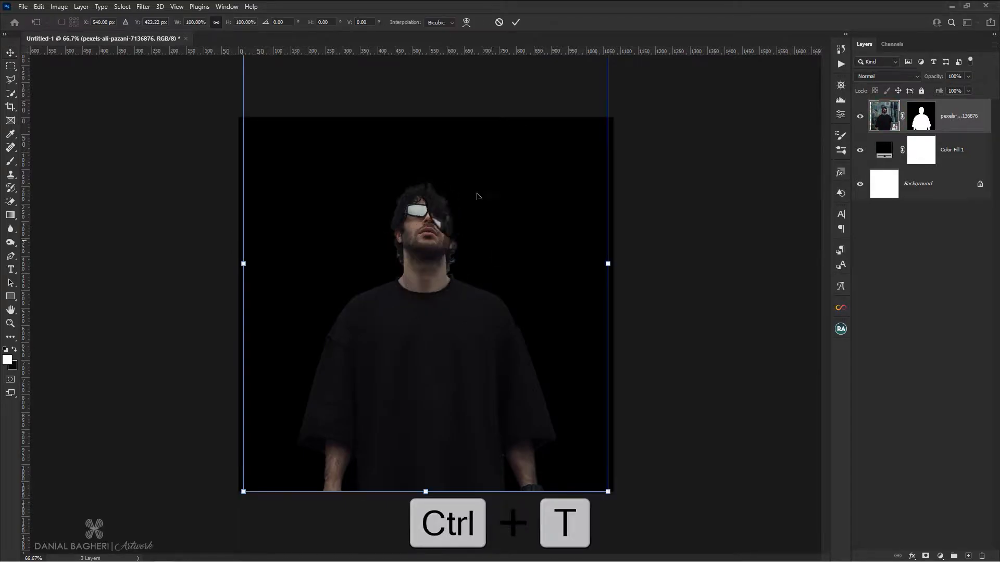
{"action": "key", "text": "ctrl+minus"}
{"action": "left_click_drag", "start_coordinate": [429, 99], "coordinate": [433, 76]}
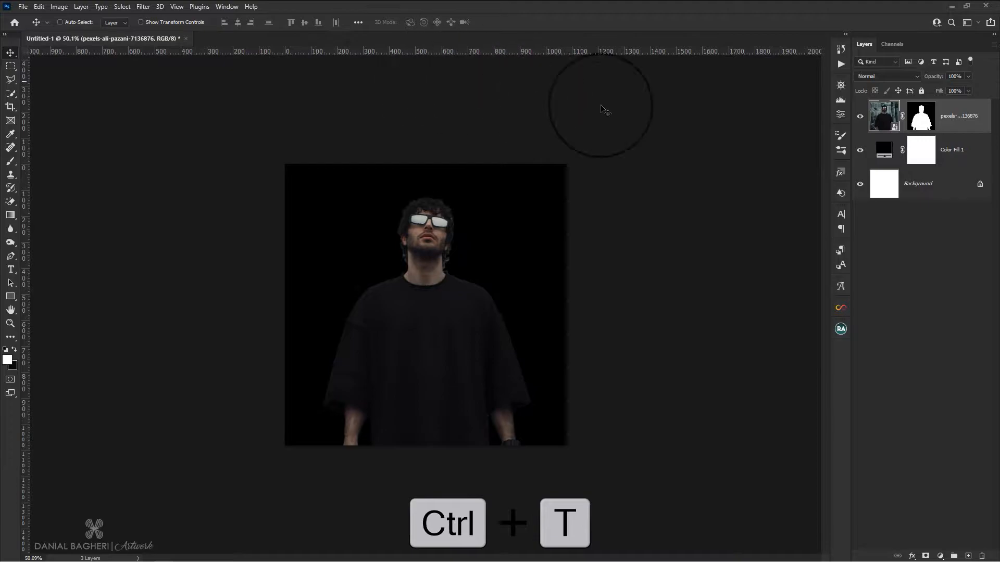
- Add the white text DARK on a new layer above the black colour fill and centre it behind the man's head
{"action": "left_click", "coordinate": [973, 154]}
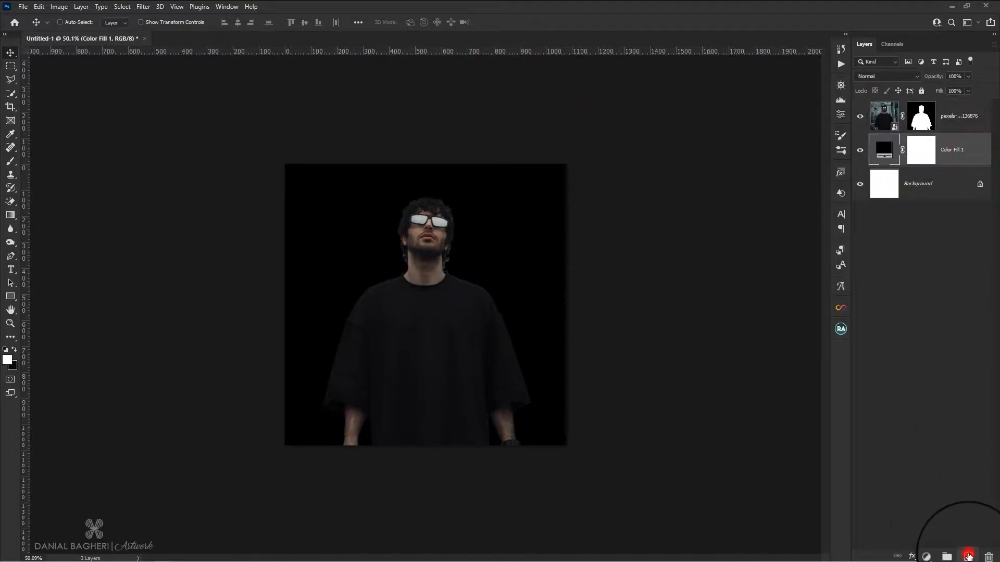
{"action": "left_click", "coordinate": [969, 556]}
{"action": "key", "text": "ctrl+plus"}
{"action": "left_click", "coordinate": [11, 270]}
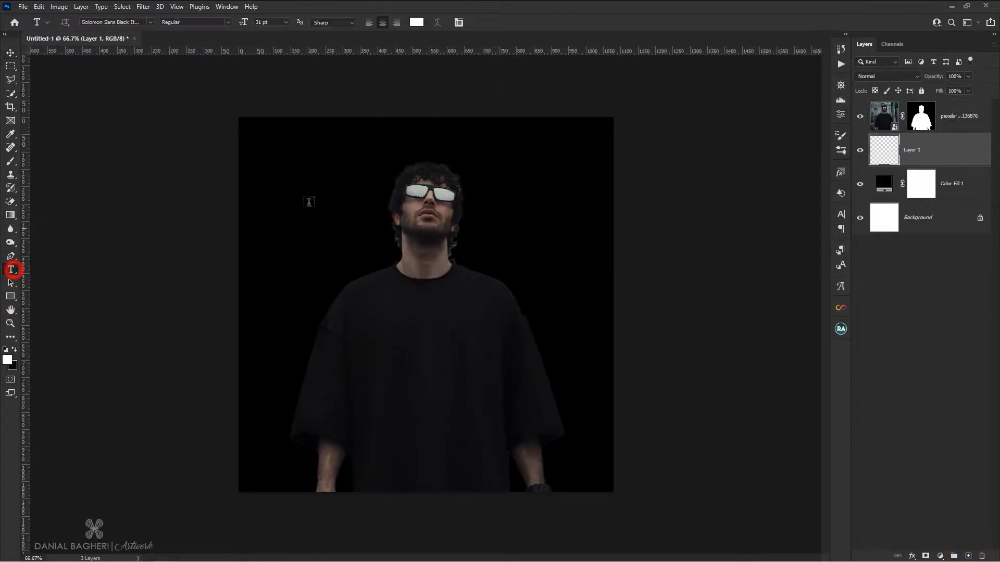
{"action": "left_click", "coordinate": [329, 179]}
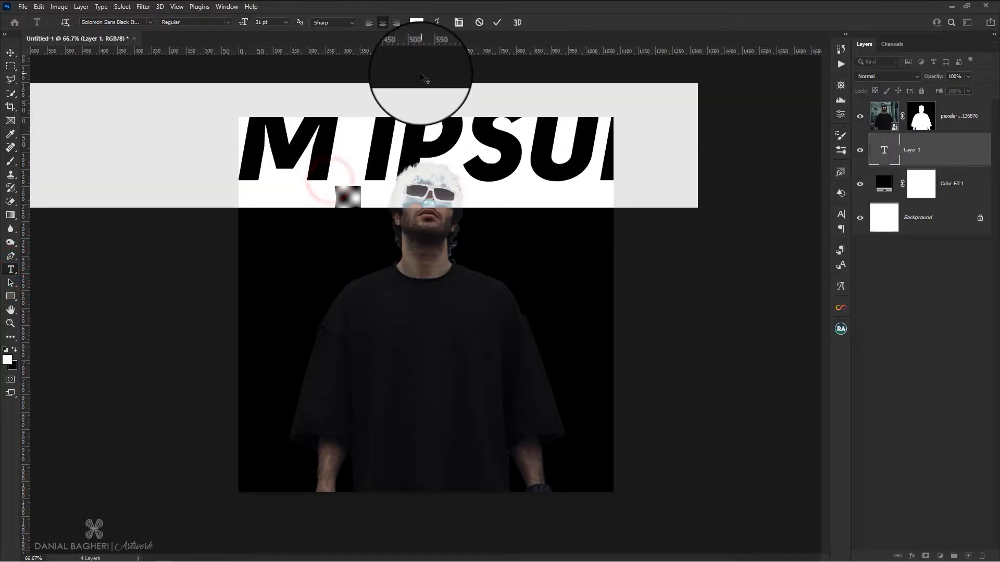
{"action": "type", "text": "DARK"}
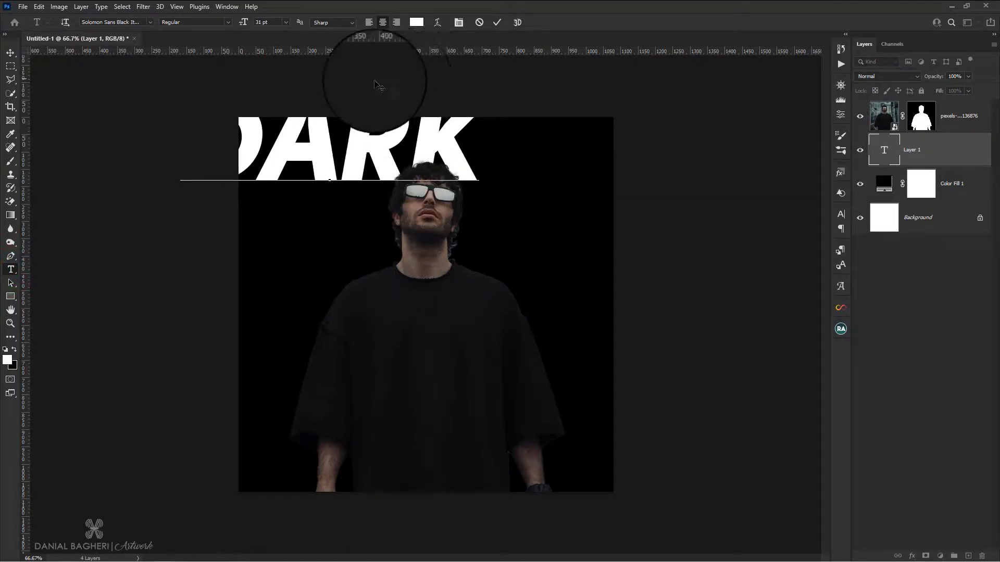
{"action": "left_click", "coordinate": [10, 52]}
{"action": "left_click_drag", "start_coordinate": [433, 129], "coordinate": [519, 176]}
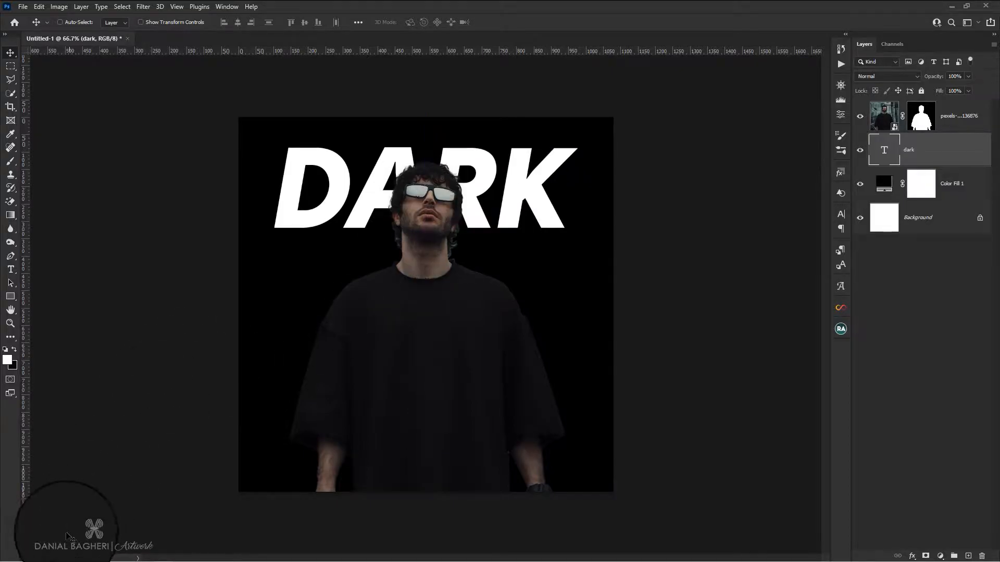
- Copy the colour code f16e04 from the color code text file in the cover 4 folder, then return to the artwork
{"action": "left_click", "coordinate": [64, 551]}
{"action": "left_click", "coordinate": [292, 247]}
{"action": "double_click", "coordinate": [291, 247]}
{"action": "left_click_drag", "start_coordinate": [241, 163], "coordinate": [134, 156]}
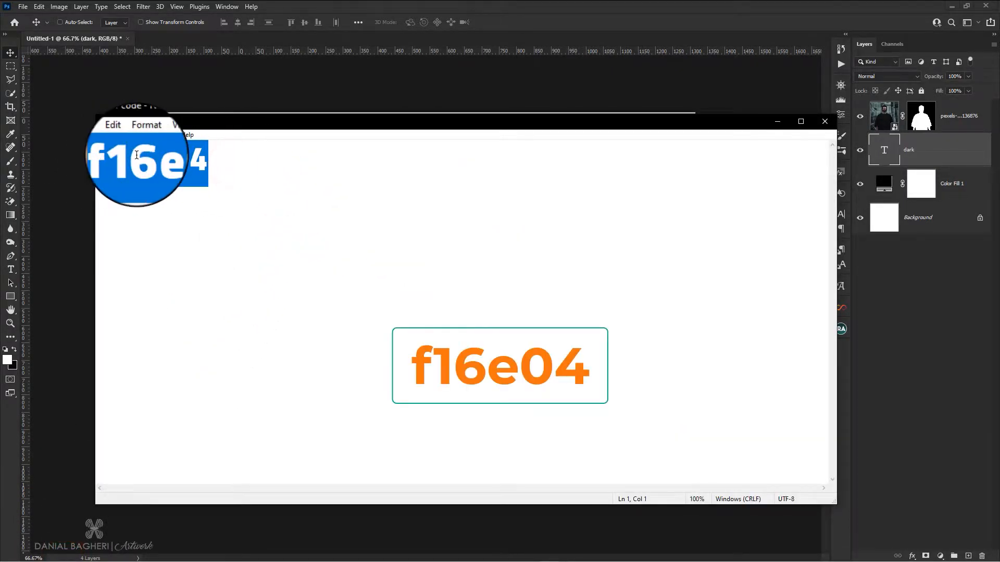
{"action": "right_click", "coordinate": [134, 156]}
{"action": "left_click", "coordinate": [155, 188]}
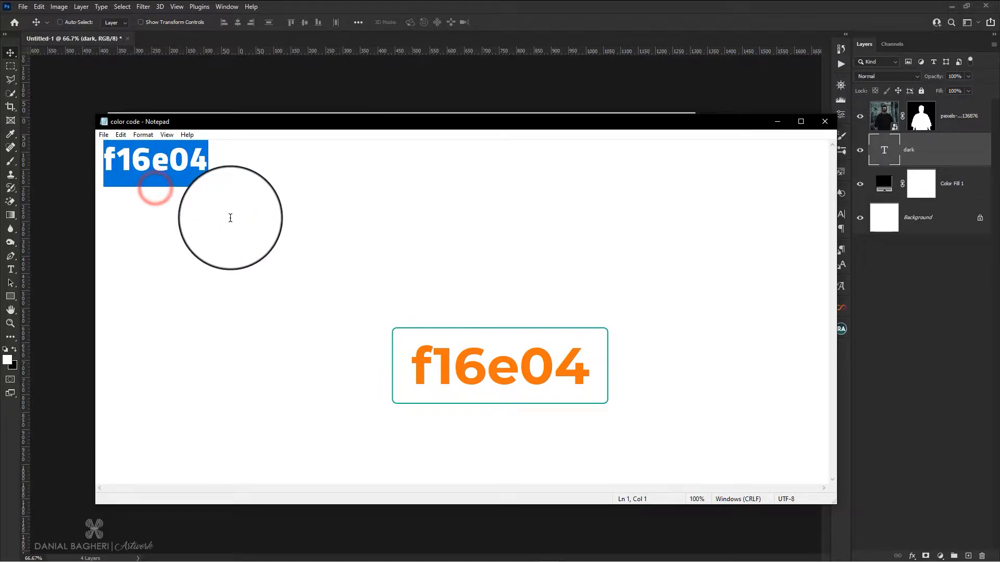
{"action": "left_click", "coordinate": [777, 121]}
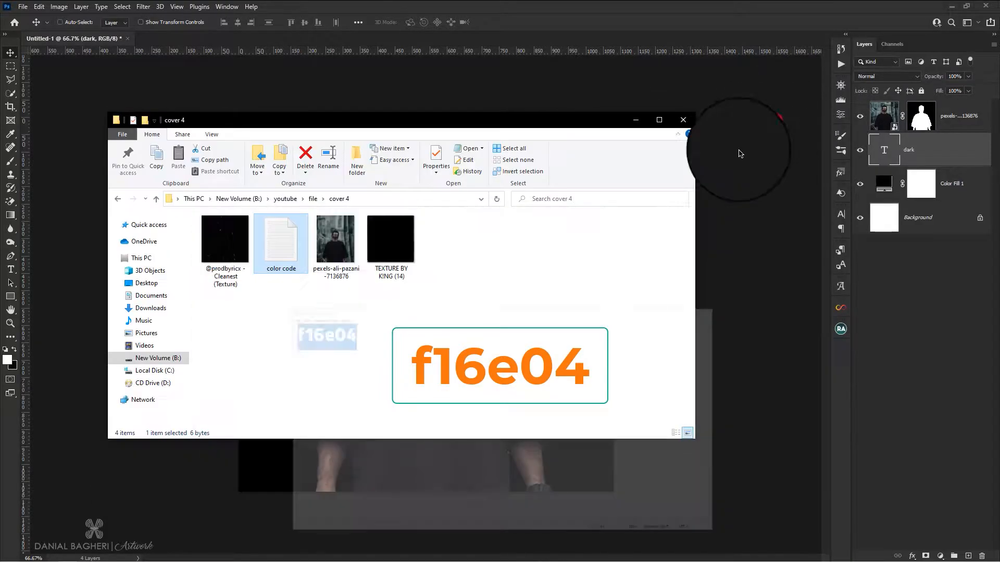
{"action": "left_click", "coordinate": [634, 123]}
- Set the DARK text's colour to f16e04
{"action": "left_click", "coordinate": [912, 148]}
{"action": "left_click", "coordinate": [840, 214]}
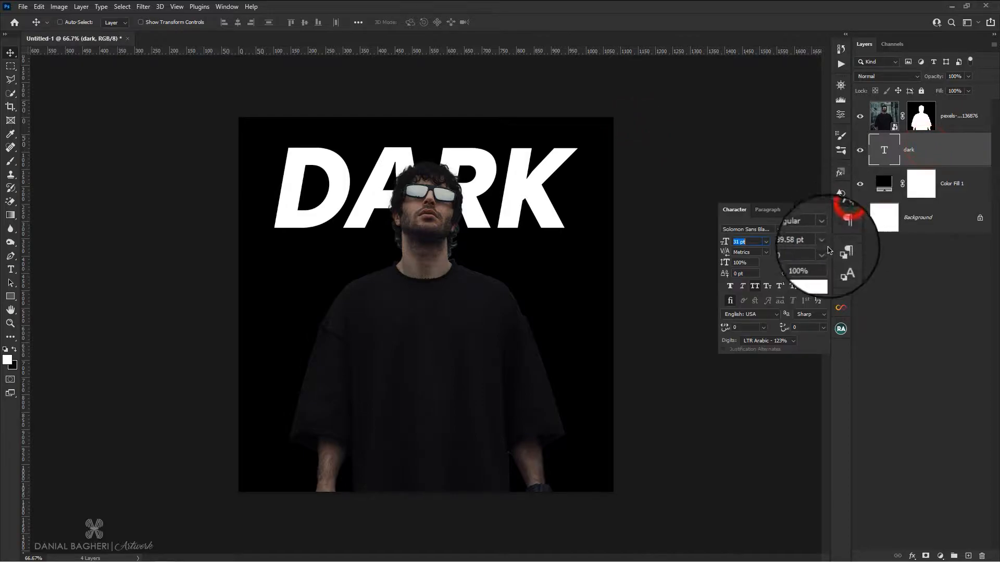
{"action": "left_click", "coordinate": [818, 276]}
{"action": "right_click", "coordinate": [707, 265]}
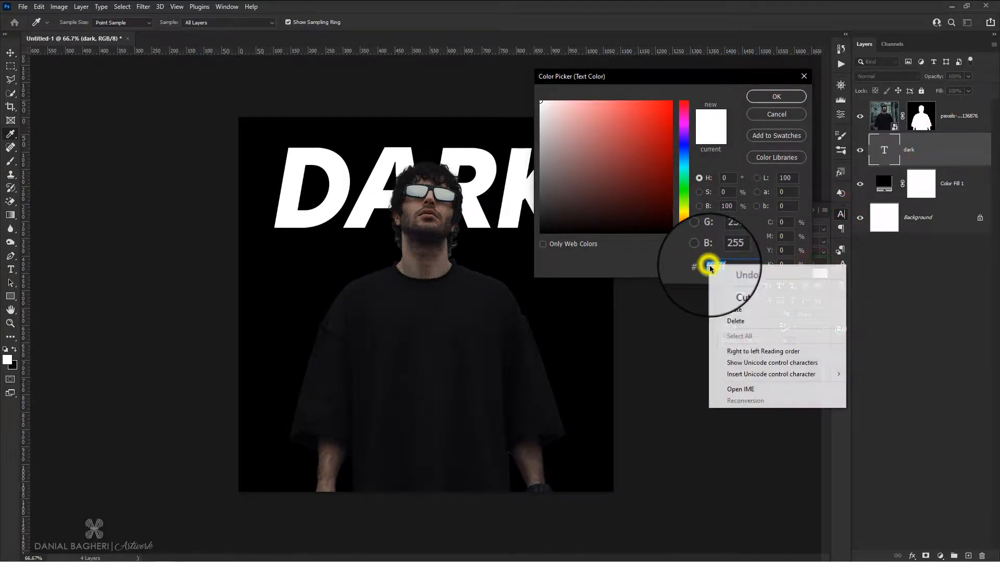
{"action": "left_click", "coordinate": [734, 311]}
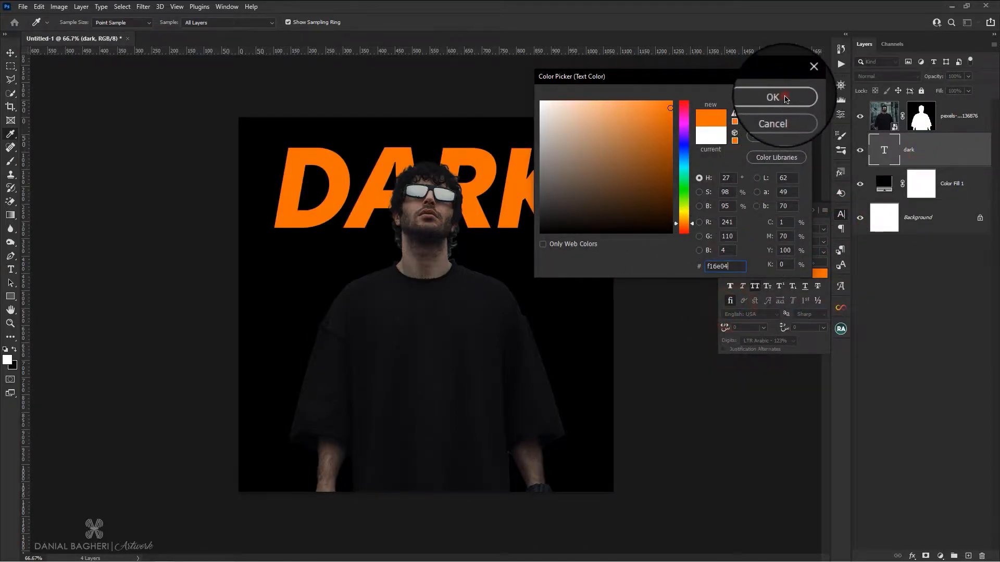
{"action": "left_click", "coordinate": [776, 96]}
- Duplicate the DARK text three times and stack the copies evenly below the original behind the man
{"action": "left_click", "coordinate": [946, 147]}
{"action": "left_click", "coordinate": [12, 53]}
{"action": "key", "text": "ctrl+j"}
{"action": "left_click_drag", "start_coordinate": [497, 183], "coordinate": [542, 433]}
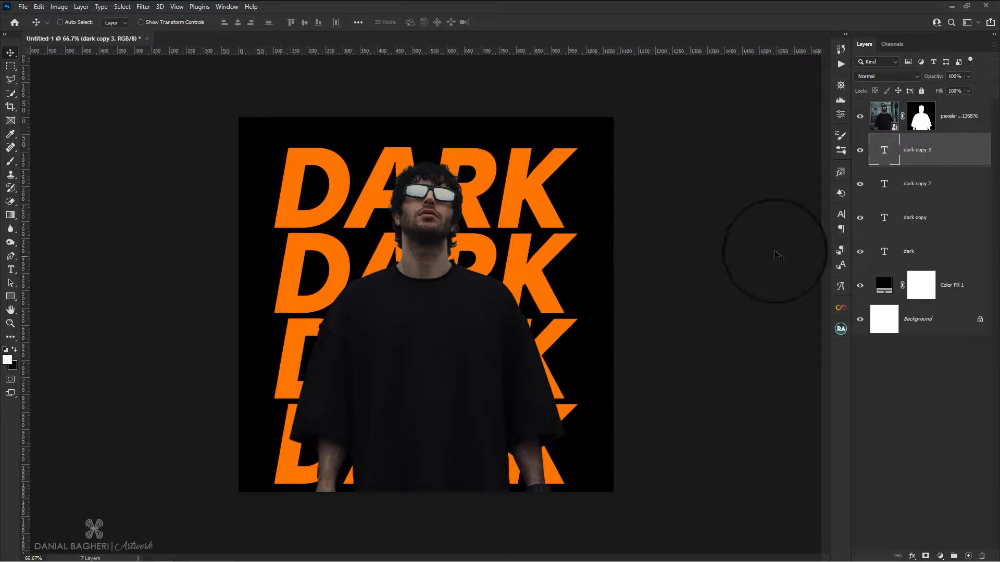
- Move all four DARK text layers up together by about 31 px to centre them vertically on the canvas
{"action": "left_click", "coordinate": [926, 188], "text": "shift"}
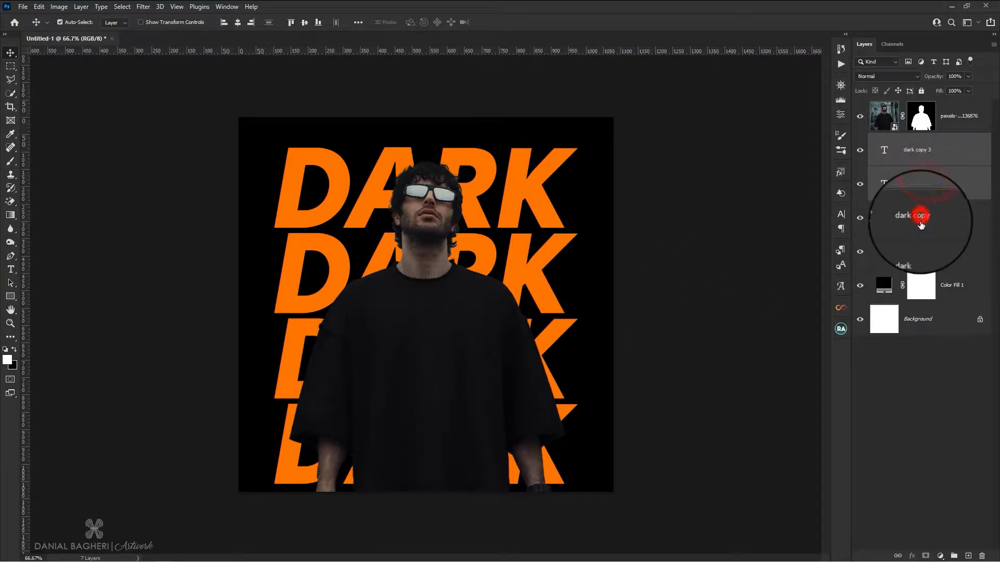
{"action": "left_click", "coordinate": [915, 251], "text": "shift"}
{"action": "left_click_drag", "start_coordinate": [539, 187], "coordinate": [539, 179]}
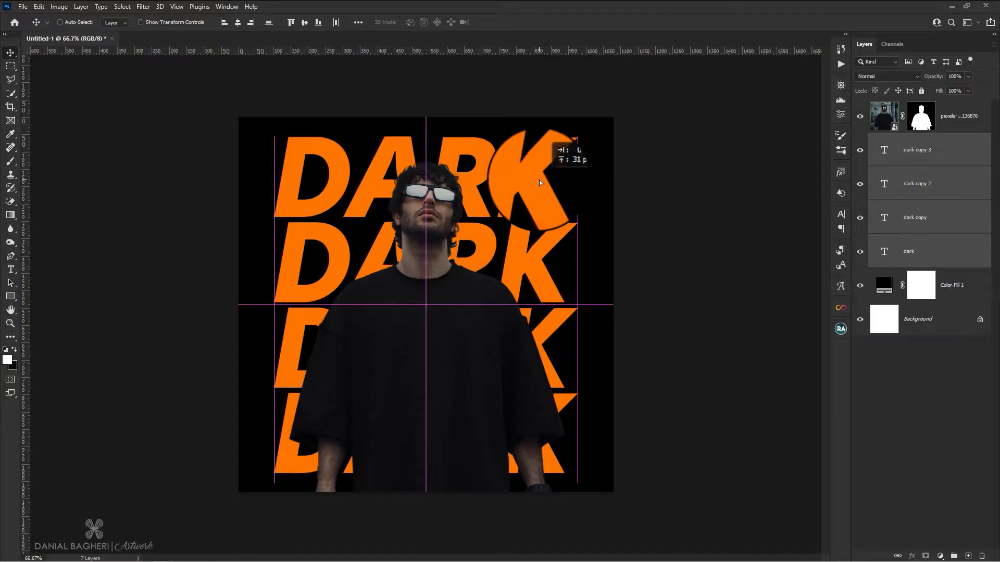
{"action": "left_click_drag", "start_coordinate": [539, 180], "coordinate": [539, 179]}
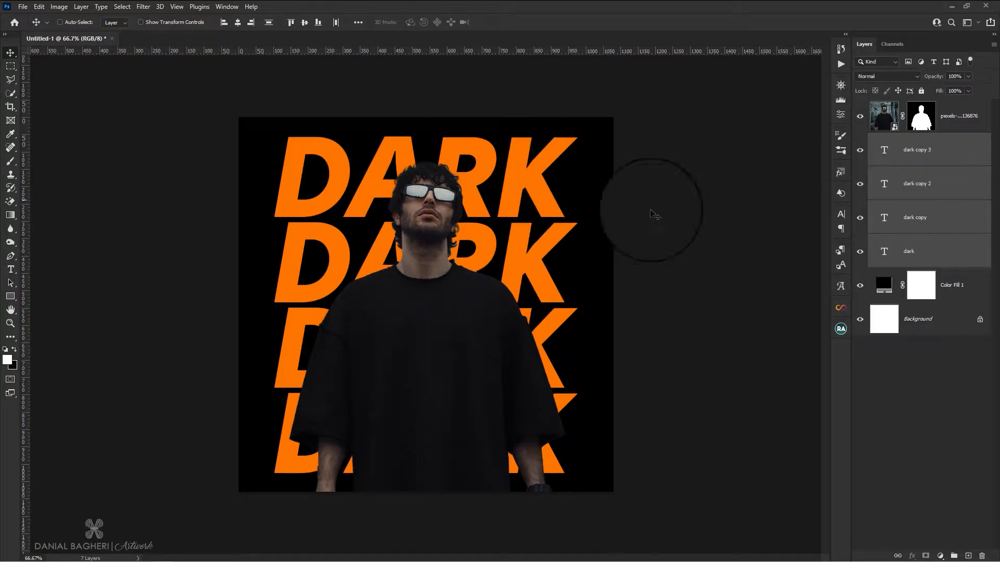
- Clip a Hue/Saturation adjustment to the man's layer with Colorize on, Hue 27 and Saturation about 87
{"action": "left_click", "coordinate": [969, 125]}
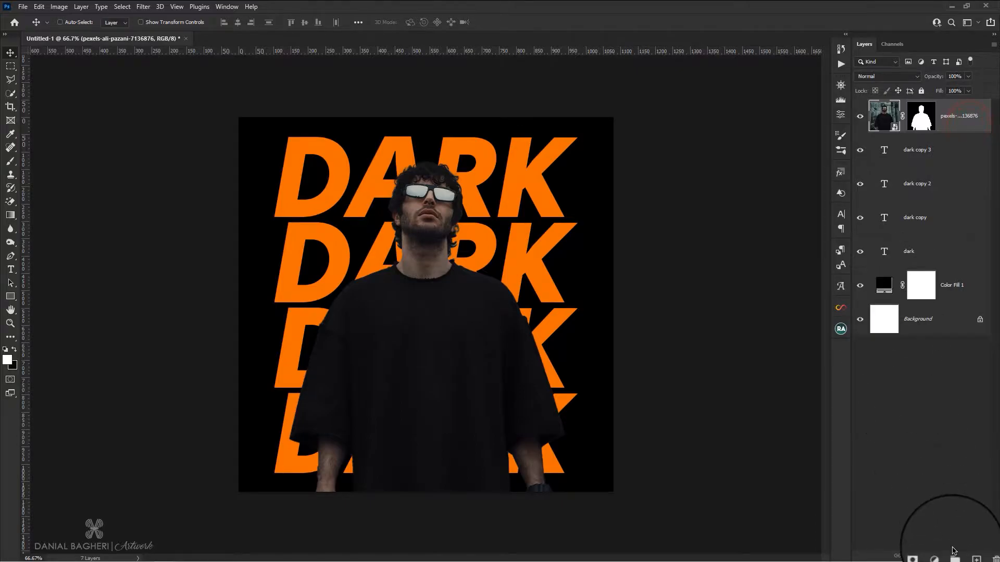
{"action": "left_click", "coordinate": [940, 556]}
{"action": "left_click", "coordinate": [942, 451]}
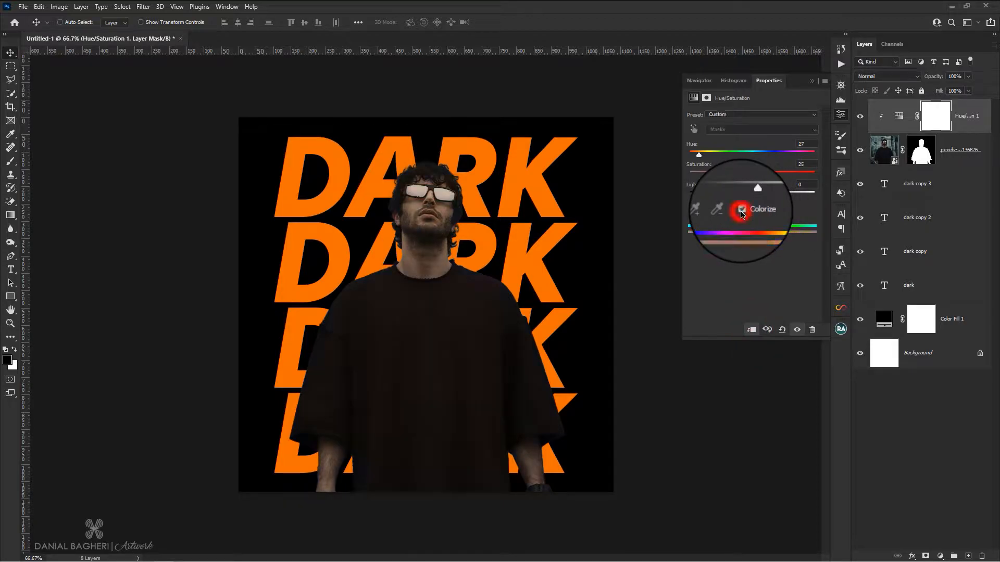
{"action": "left_click_drag", "start_coordinate": [721, 172], "coordinate": [783, 177]}
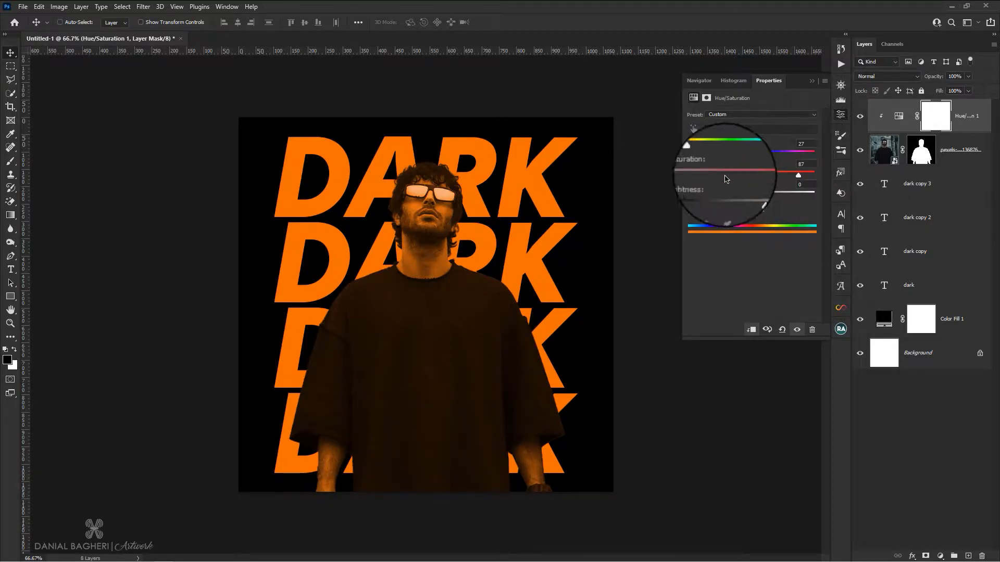
{"action": "left_click", "coordinate": [840, 112]}
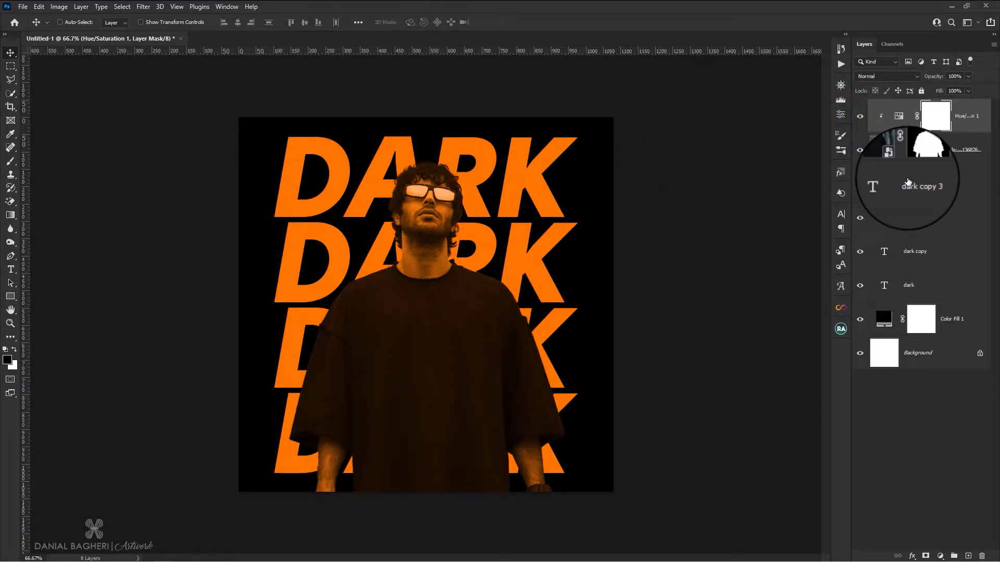
- Set the opacity of the second DARK row to 70% and of the third row to 40%
{"action": "left_click", "coordinate": [906, 286]}
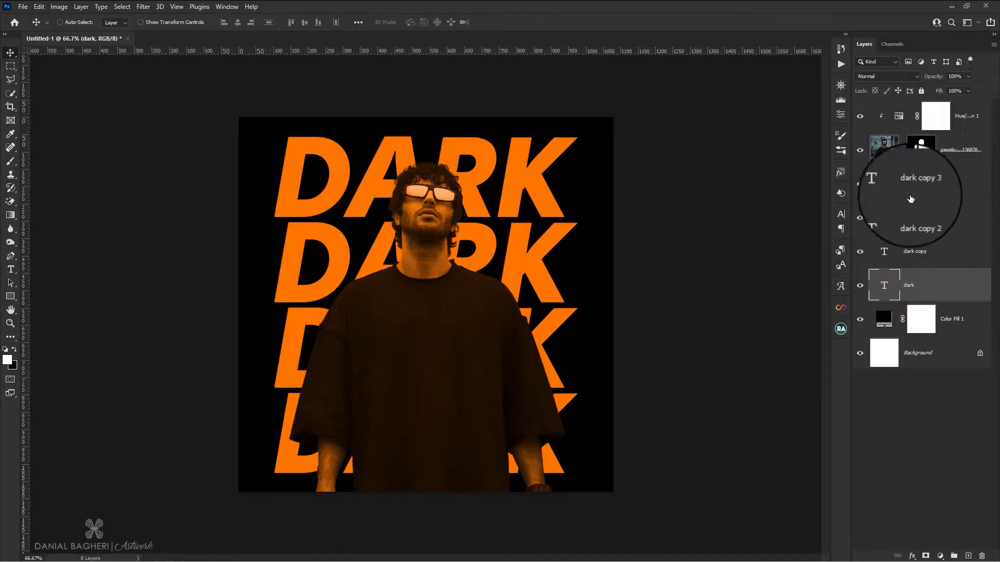
{"action": "left_click", "coordinate": [905, 241]}
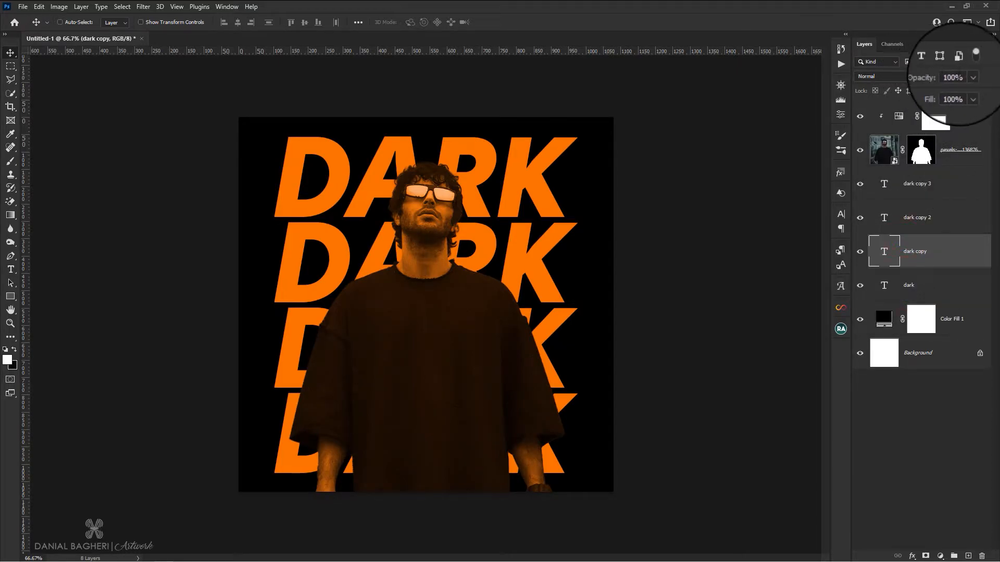
{"action": "left_click", "coordinate": [954, 77]}
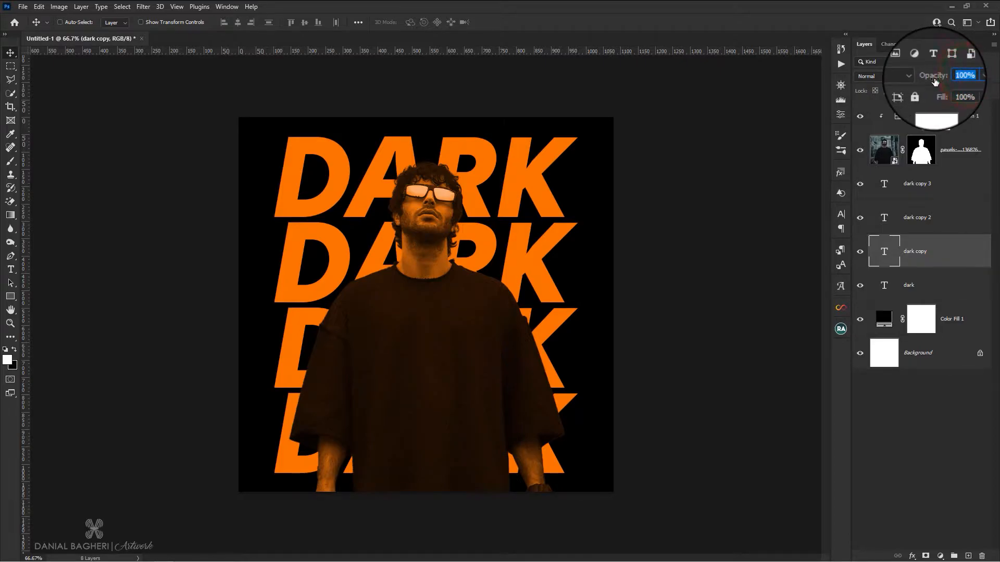
{"action": "type", "text": "70"}
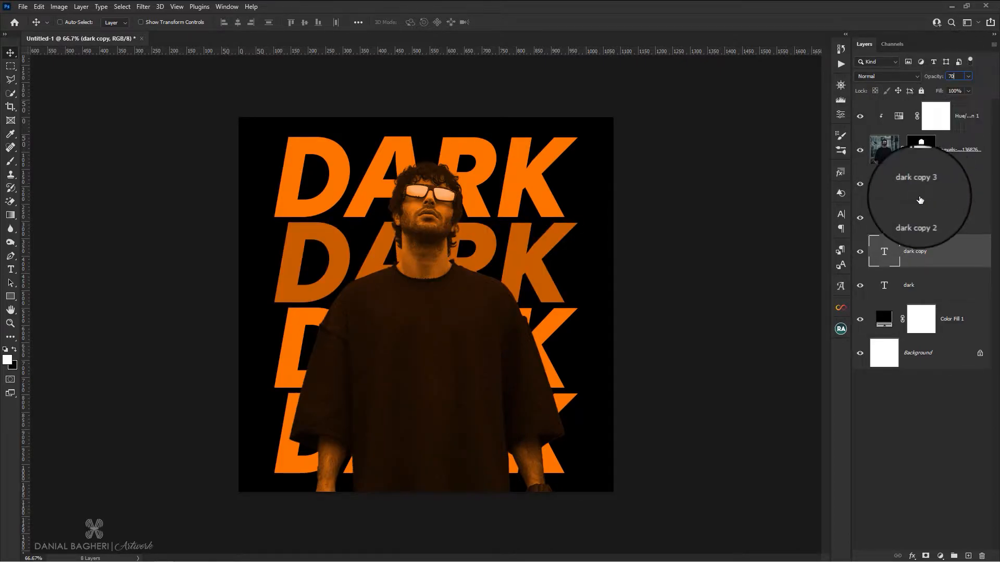
{"action": "left_click", "coordinate": [915, 211]}
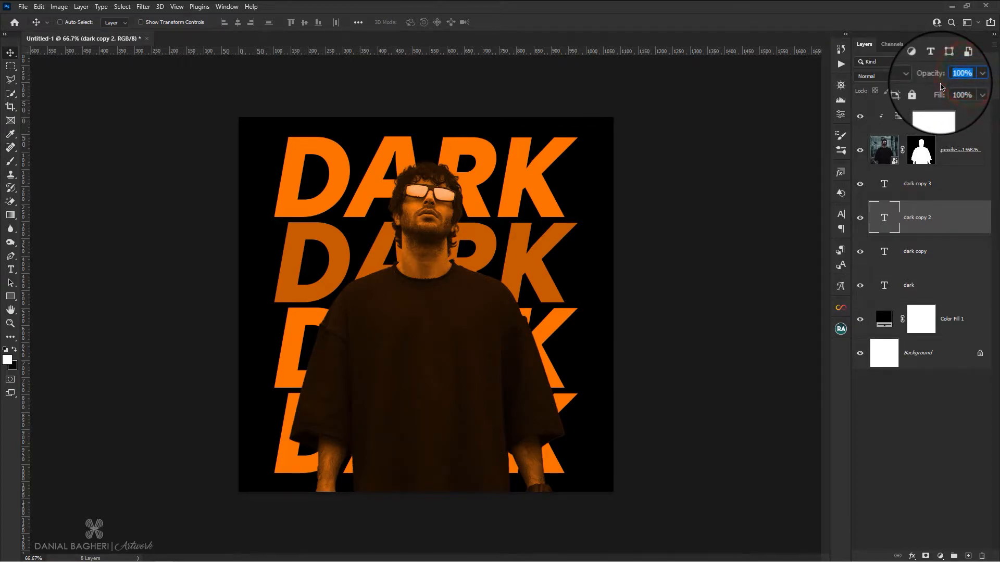
{"action": "type", "text": "40"}
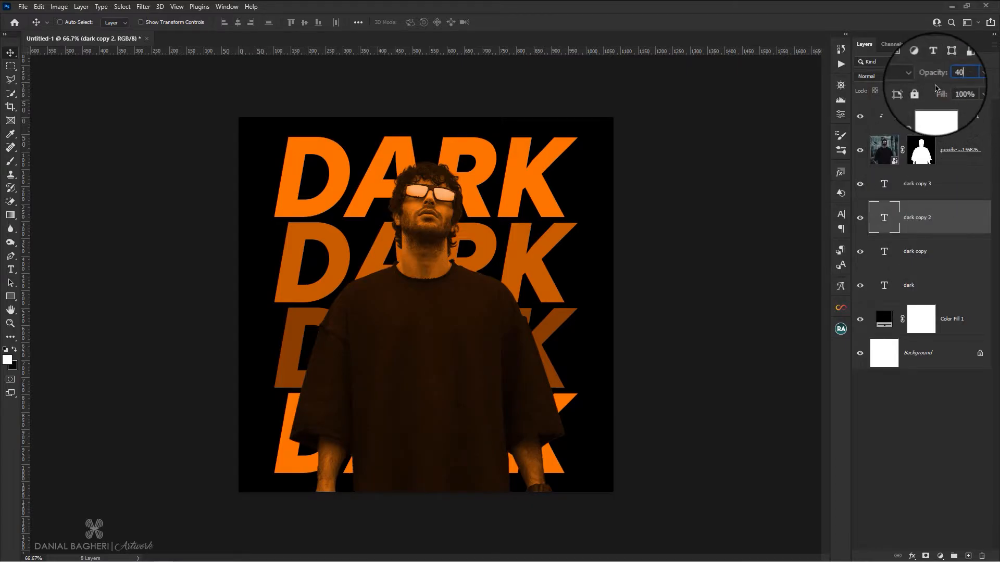
- Set the opacity of the lowest DARK row, layer dark copy 3, to 20%
{"action": "left_click", "coordinate": [915, 185]}
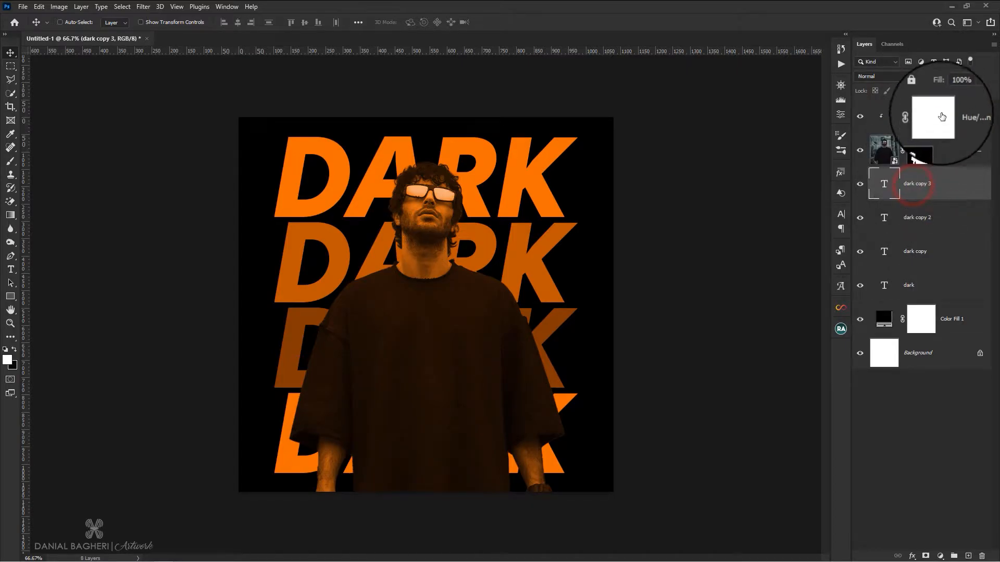
{"action": "left_click", "coordinate": [969, 76]}
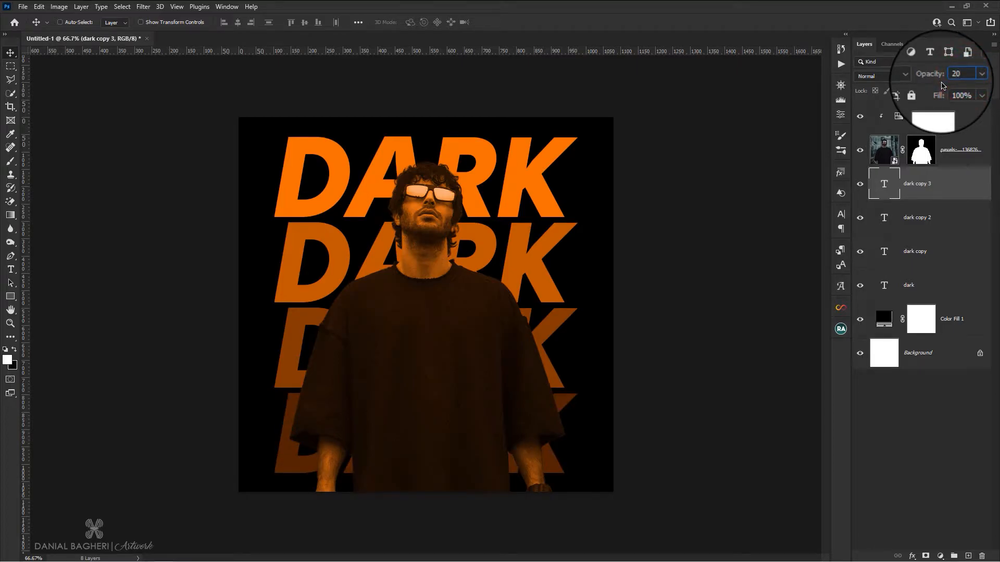
{"action": "left_click", "coordinate": [932, 185]}
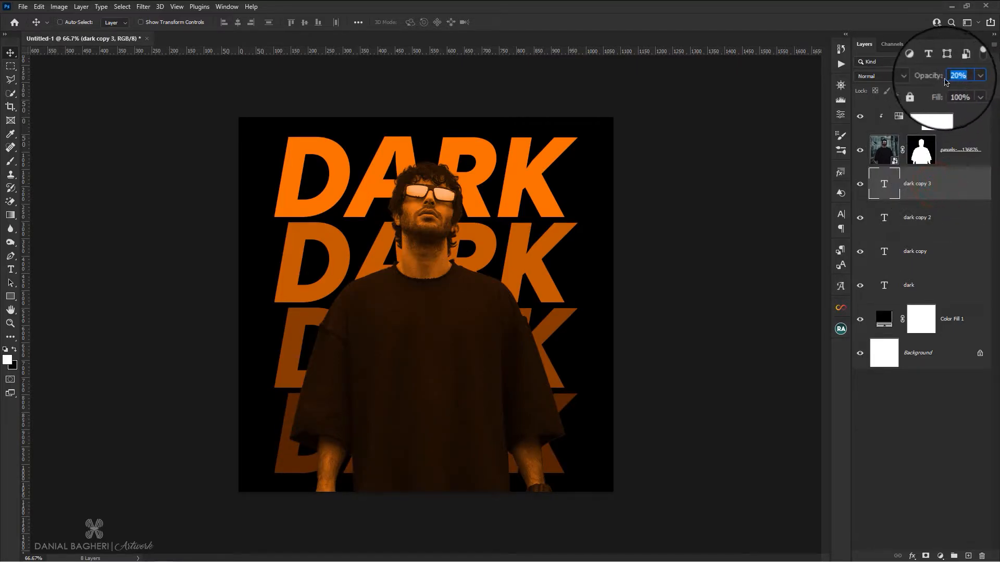
- Add a new layer above dark copy 3 and set the Brush foreground colour to the orange of the top DARK row
{"action": "left_click", "coordinate": [939, 185]}
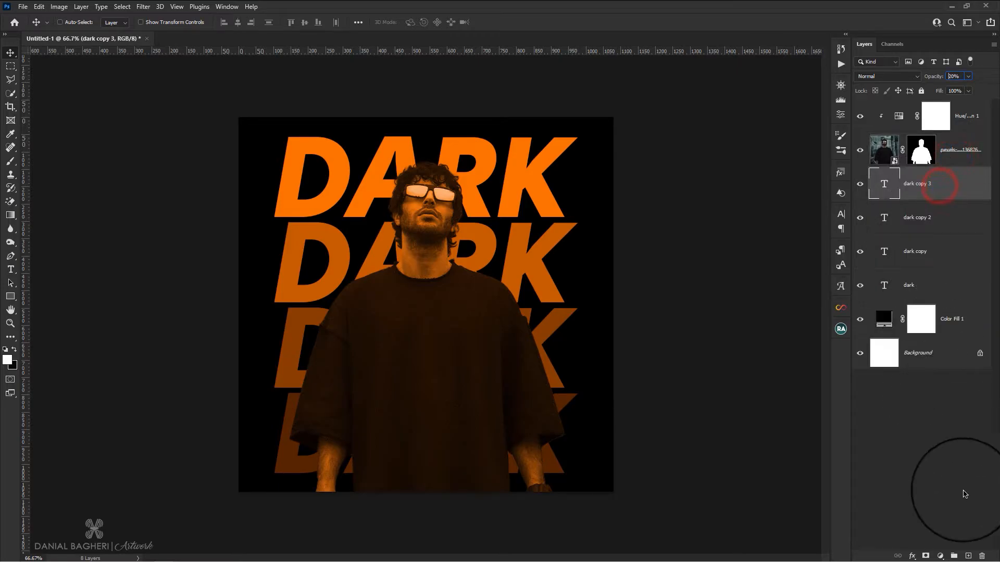
{"action": "left_click", "coordinate": [968, 556]}
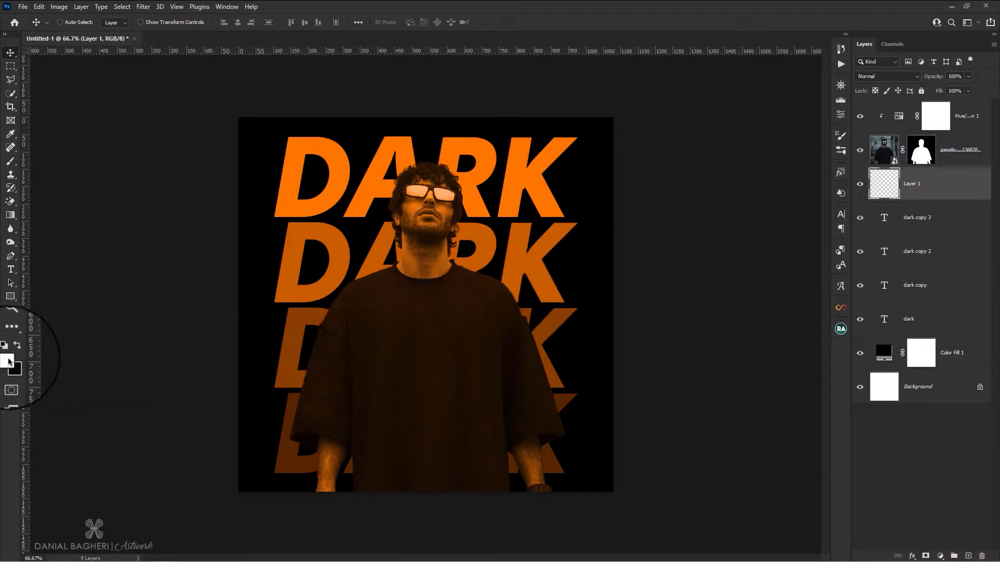
{"action": "left_click", "coordinate": [11, 161]}
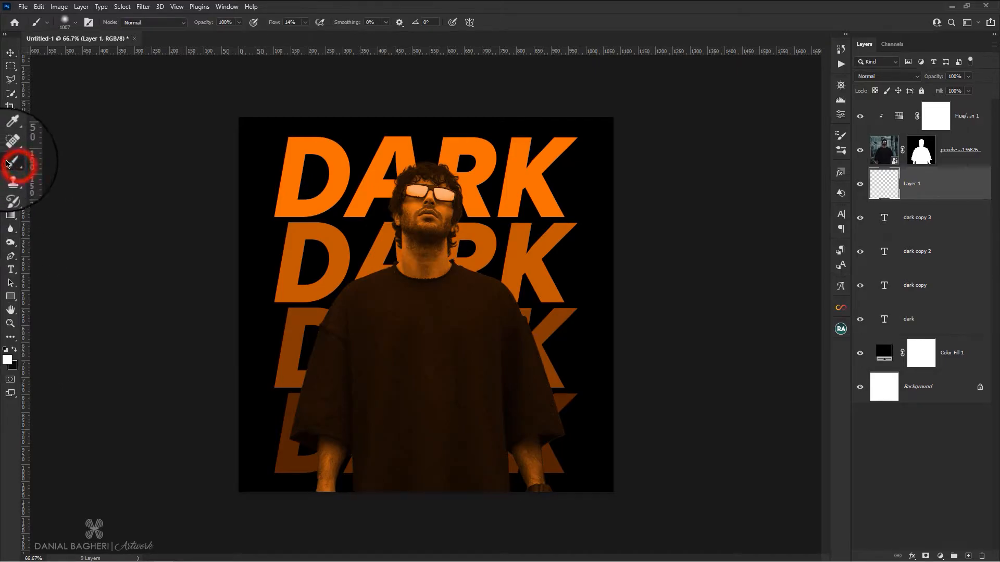
{"action": "left_click", "coordinate": [7, 360]}
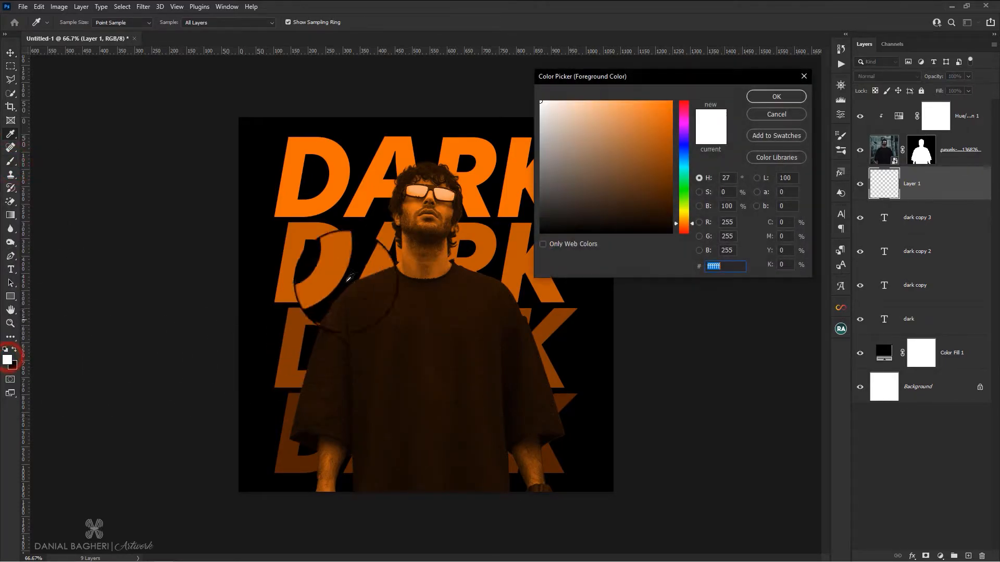
{"action": "left_click", "coordinate": [338, 156]}
{"action": "left_click", "coordinate": [776, 97]}
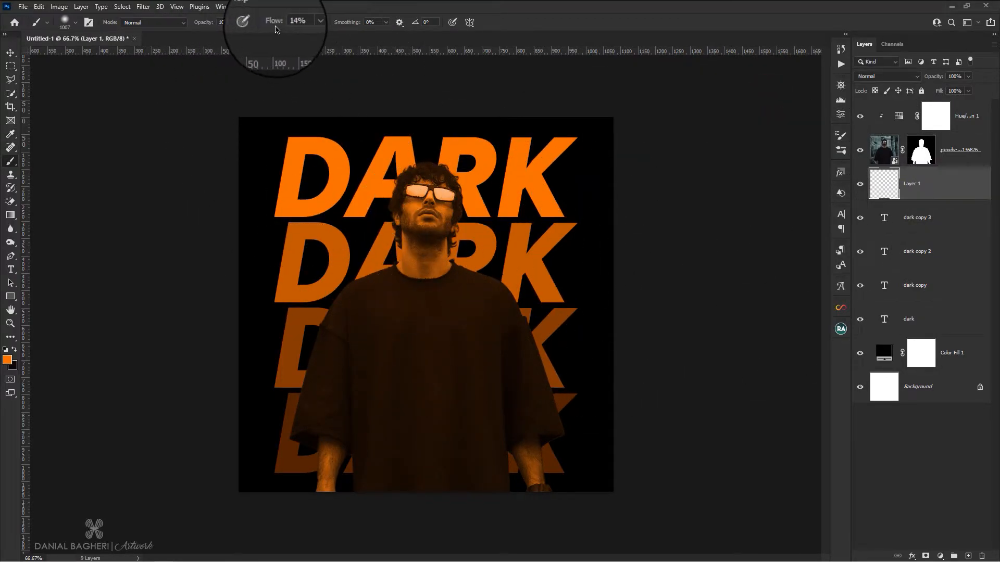
- Paint a soft orange glow behind the man on the new layer with a brush of about 1073 px, comparing it hidden and shown
{"action": "right_click", "coordinate": [407, 339], "text": "alt"}
{"action": "left_click", "coordinate": [428, 344]}
{"action": "left_click", "coordinate": [429, 343]}
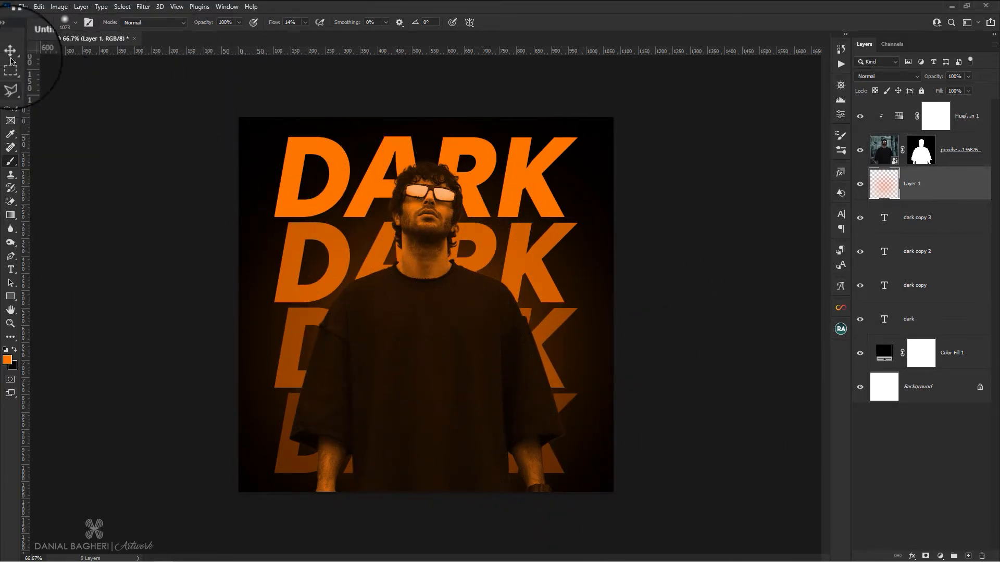
{"action": "left_click", "coordinate": [859, 185]}
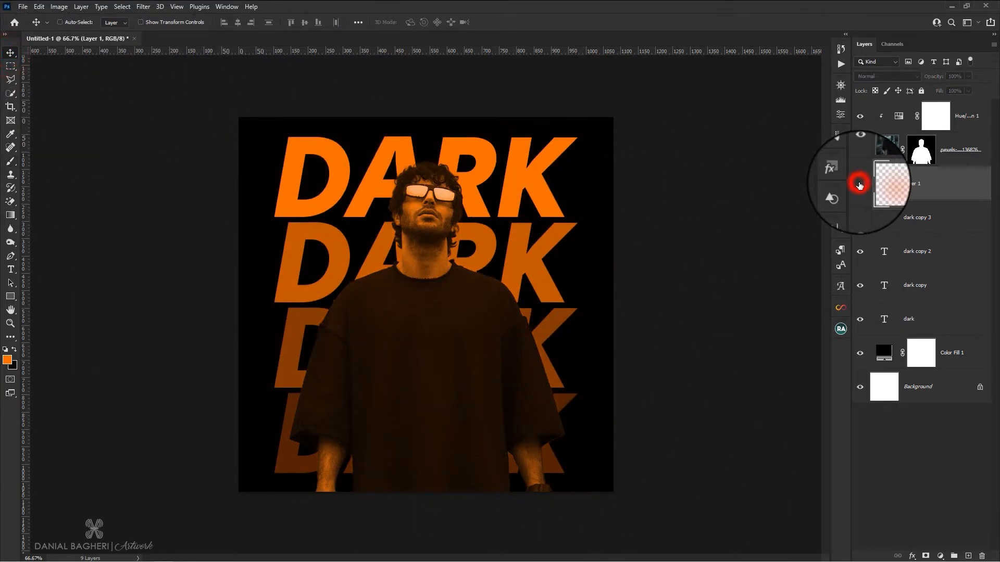
{"action": "left_click", "coordinate": [860, 184]}
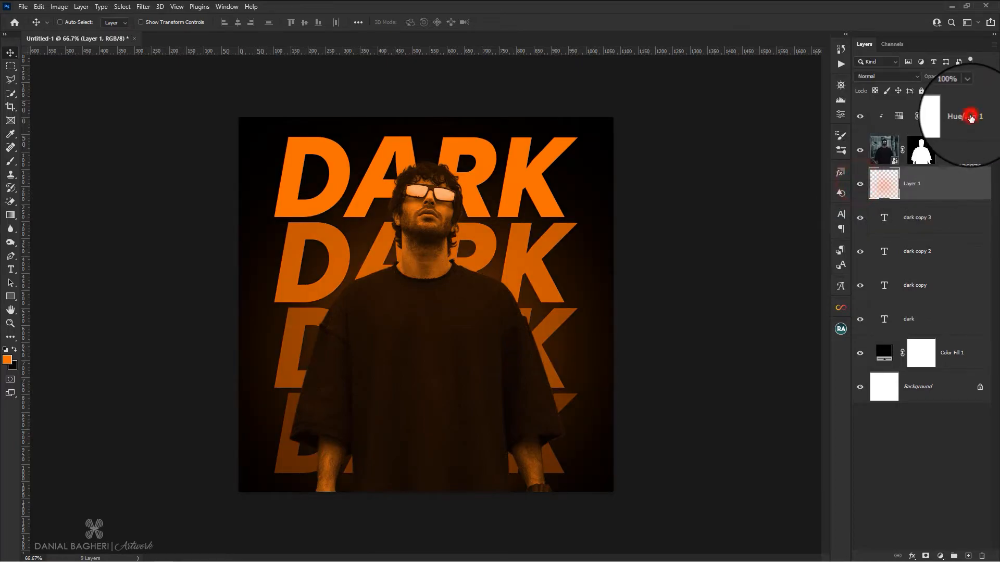
- Place the Cleanest (Texture) image above the Hue/Saturation adjustment, filling the canvas, and set its blend mode to Screen
{"action": "left_click", "coordinate": [971, 116]}
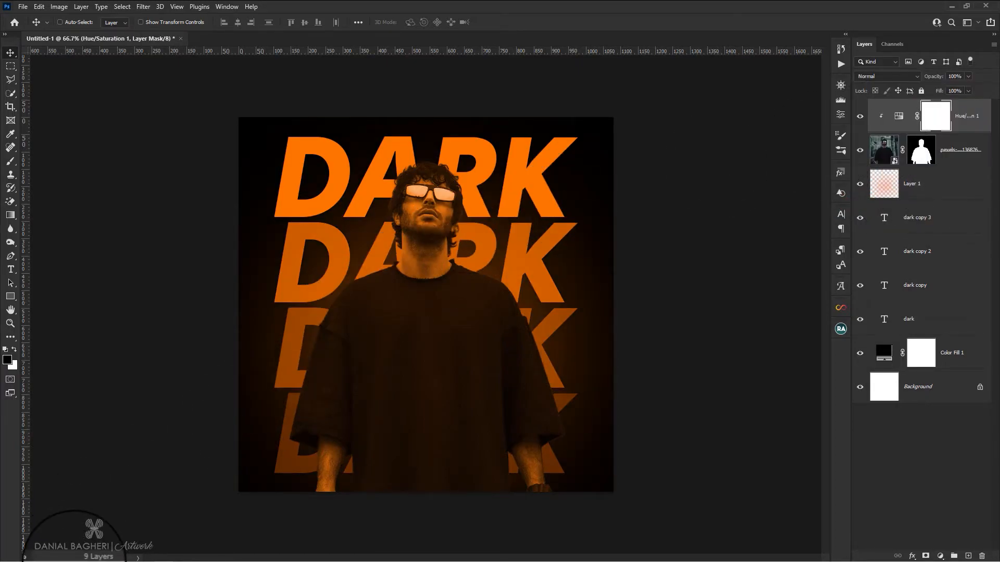
{"action": "left_click", "coordinate": [68, 556]}
{"action": "left_click_drag", "start_coordinate": [218, 245], "coordinate": [357, 476]}
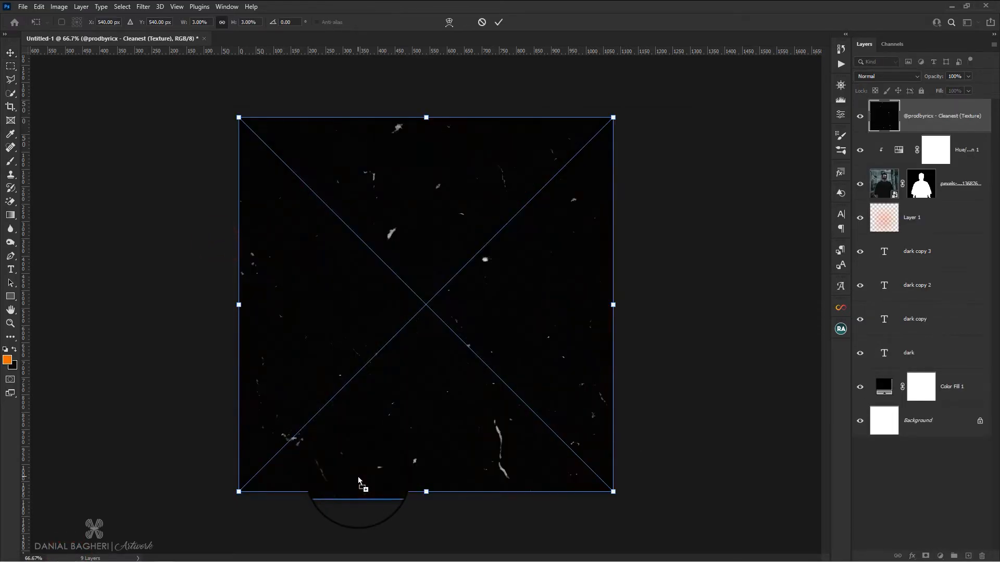
{"action": "left_click", "coordinate": [497, 23]}
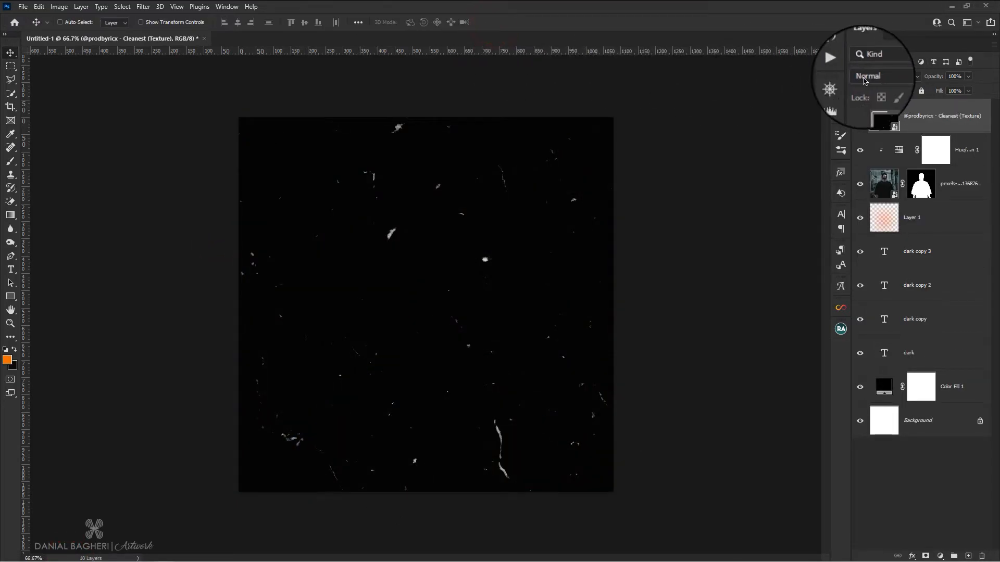
{"action": "left_click", "coordinate": [857, 77]}
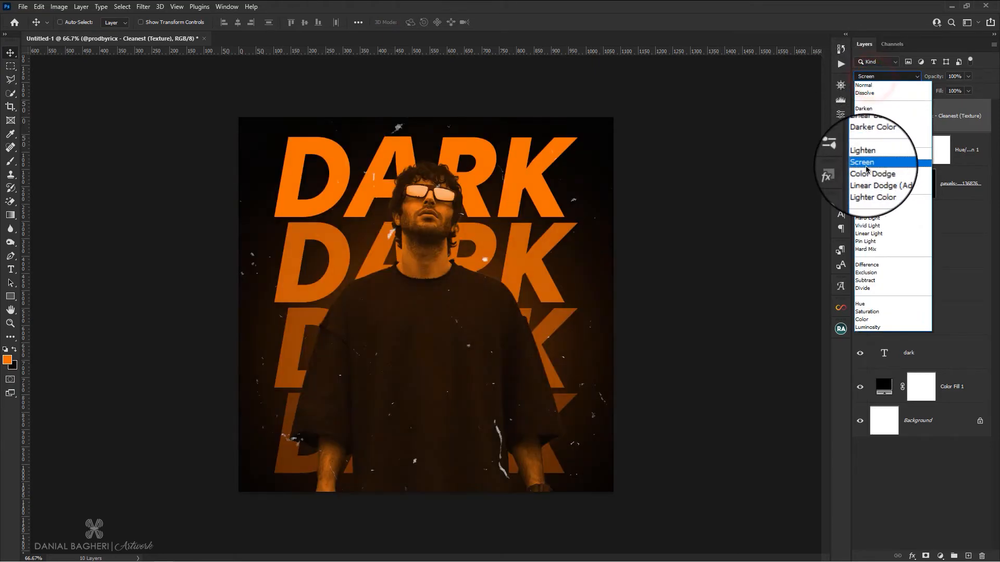
{"action": "left_click", "coordinate": [869, 165]}
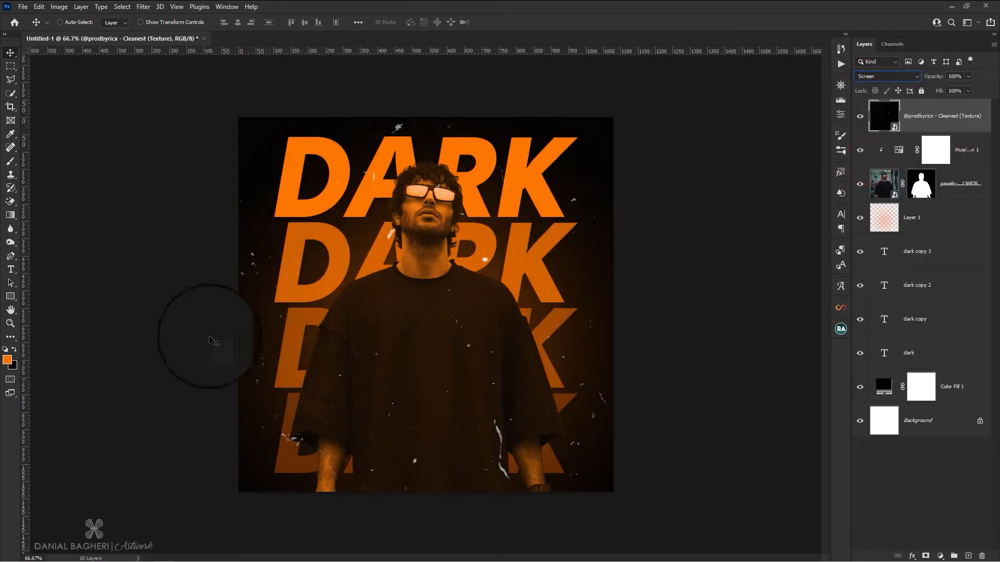
- Place the image TEXTURE BY KING (14) over the whole canvas as the top layer and set its blend mode to Screen
{"action": "left_click", "coordinate": [64, 553]}
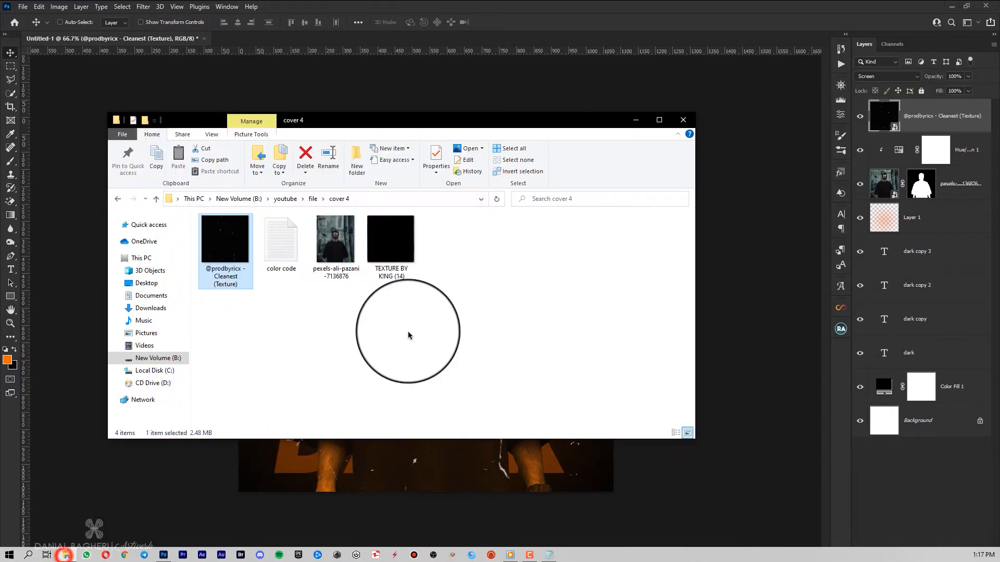
{"action": "left_click_drag", "start_coordinate": [389, 257], "coordinate": [379, 480]}
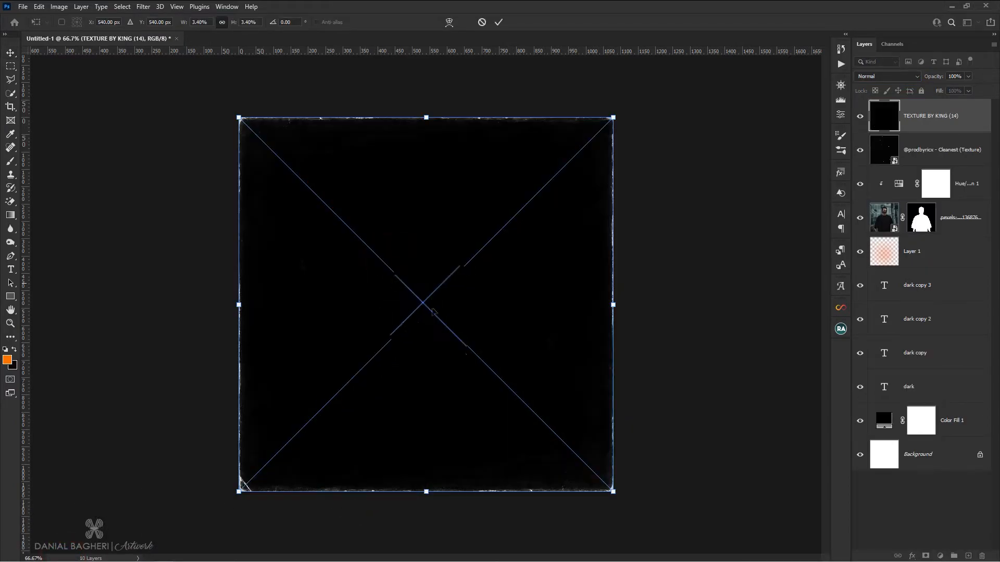
{"action": "left_click", "coordinate": [499, 23]}
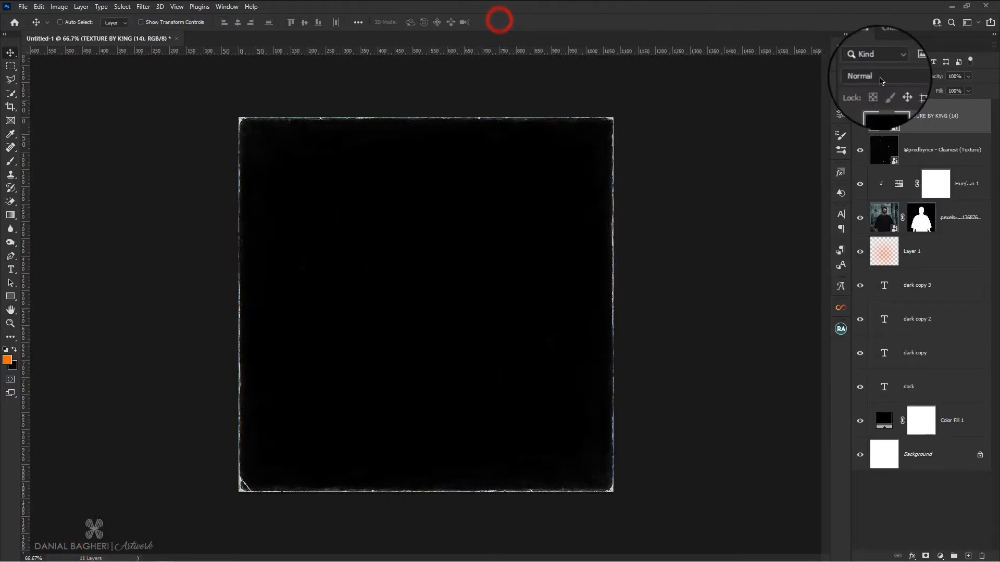
{"action": "left_click", "coordinate": [887, 76]}
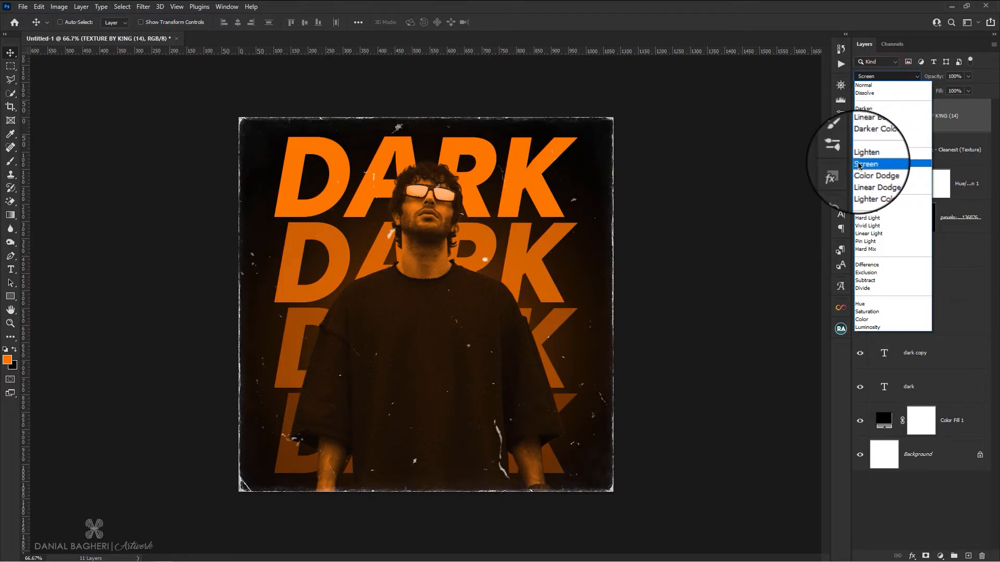
{"action": "left_click", "coordinate": [879, 163]}
- Stamp all visible layers into a new top layer and open it in the Filter Gallery
{"action": "left_click", "coordinate": [919, 115]}
{"action": "left_click", "coordinate": [968, 556]}
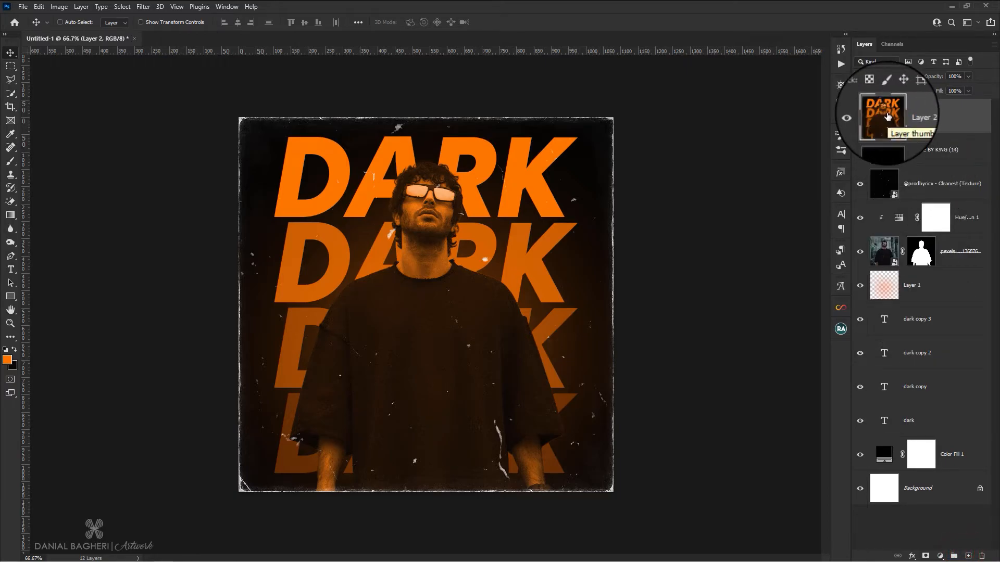
{"action": "left_click", "coordinate": [146, 10]}
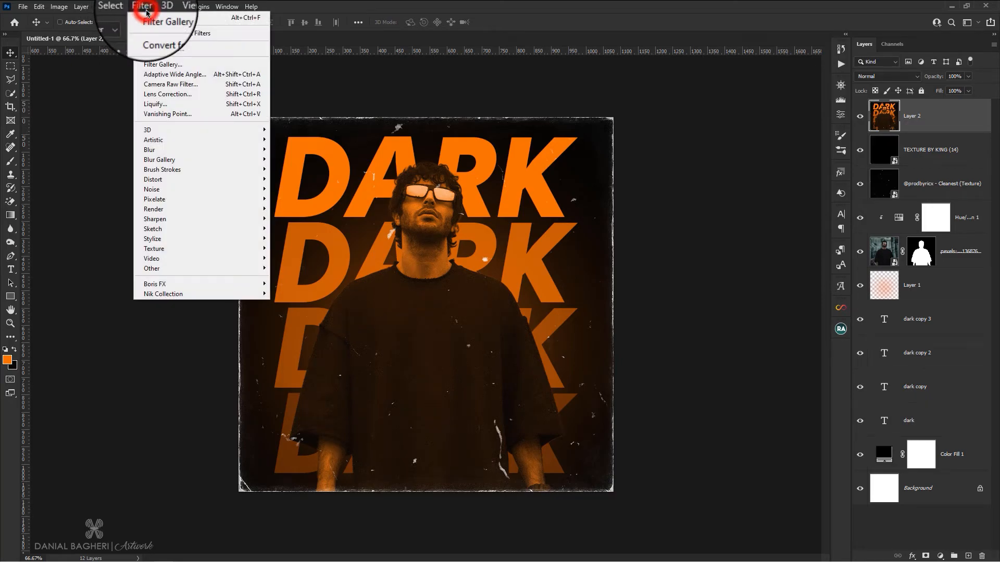
{"action": "left_click", "coordinate": [149, 69]}
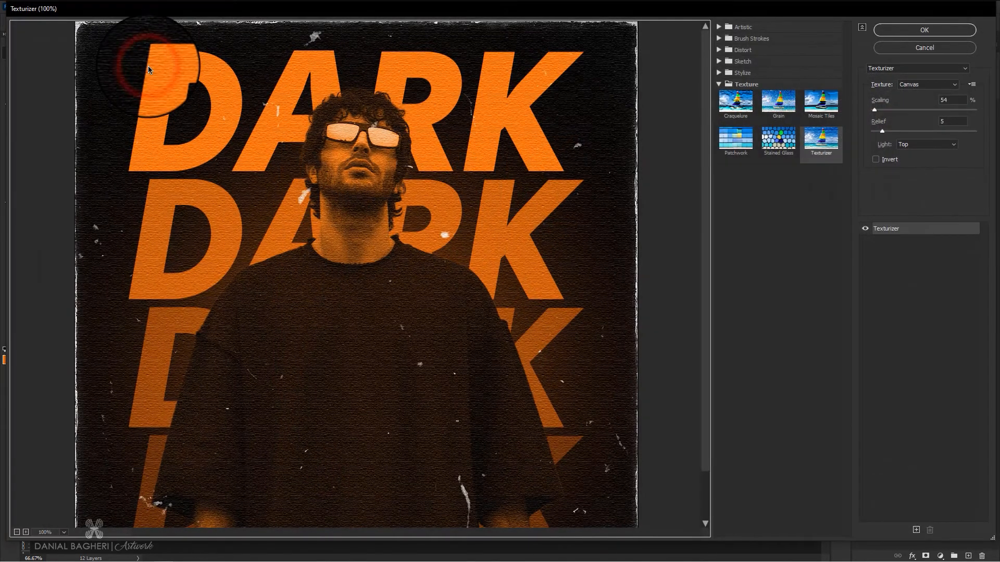
- Apply the Texturizer filter to the merged layer with Canvas texture, Scaling 51%, Relief 4 and Light from Top
{"action": "left_click", "coordinate": [721, 84]}
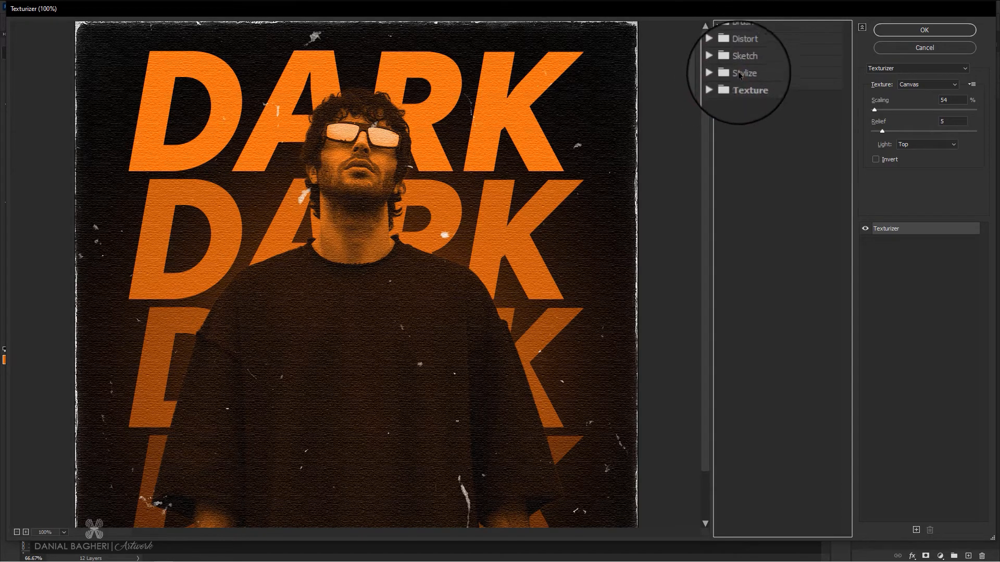
{"action": "left_click", "coordinate": [718, 85]}
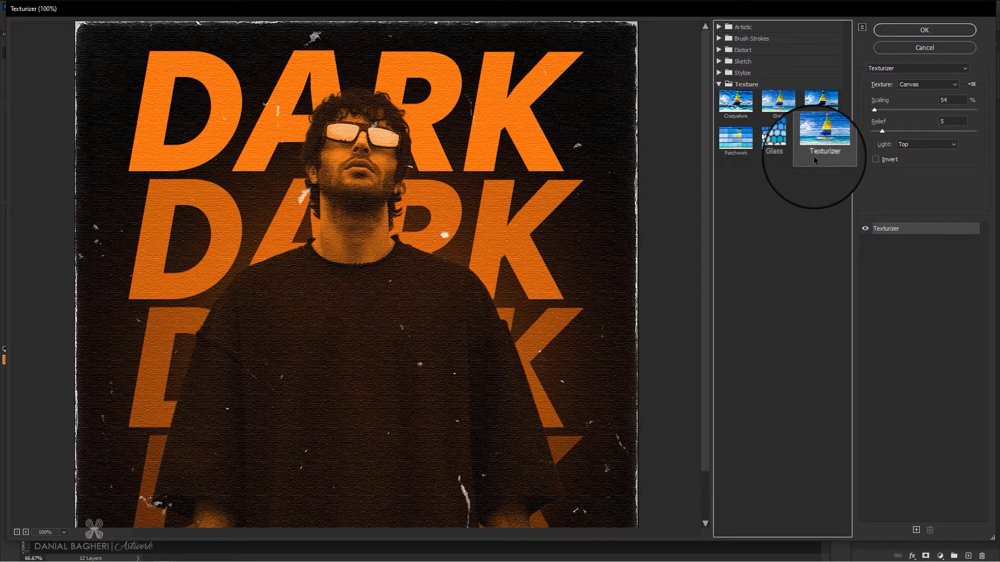
{"action": "left_click_drag", "start_coordinate": [875, 109], "coordinate": [880, 111]}
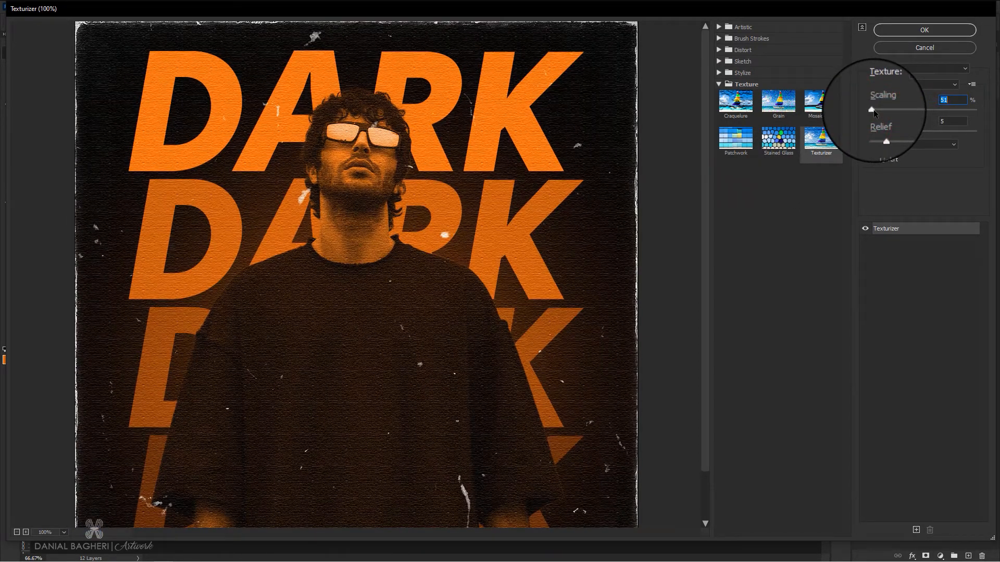
{"action": "left_click_drag", "start_coordinate": [887, 134], "coordinate": [875, 136]}
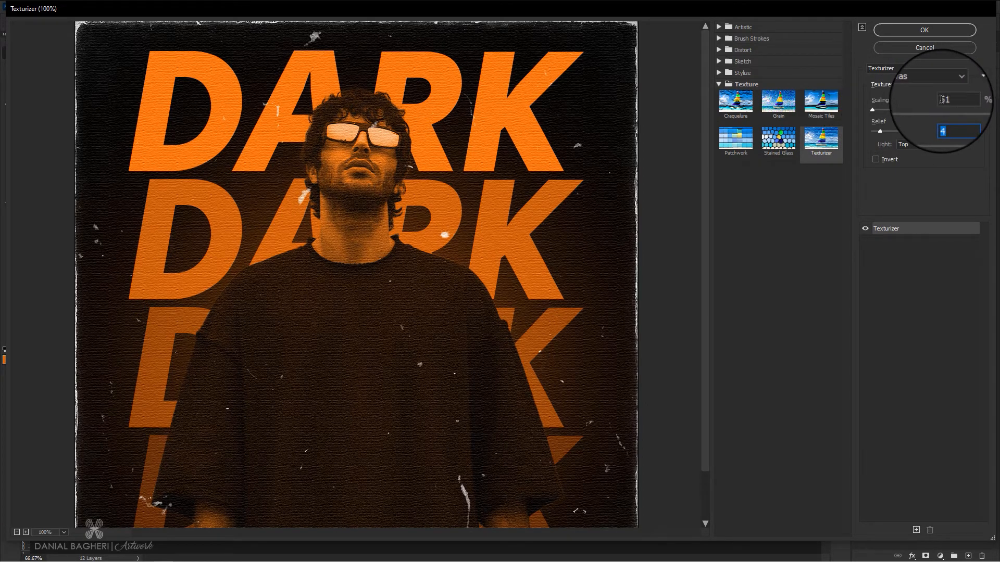
{"action": "left_click", "coordinate": [936, 168]}
{"action": "left_click", "coordinate": [945, 148]}
{"action": "left_click", "coordinate": [969, 147]}
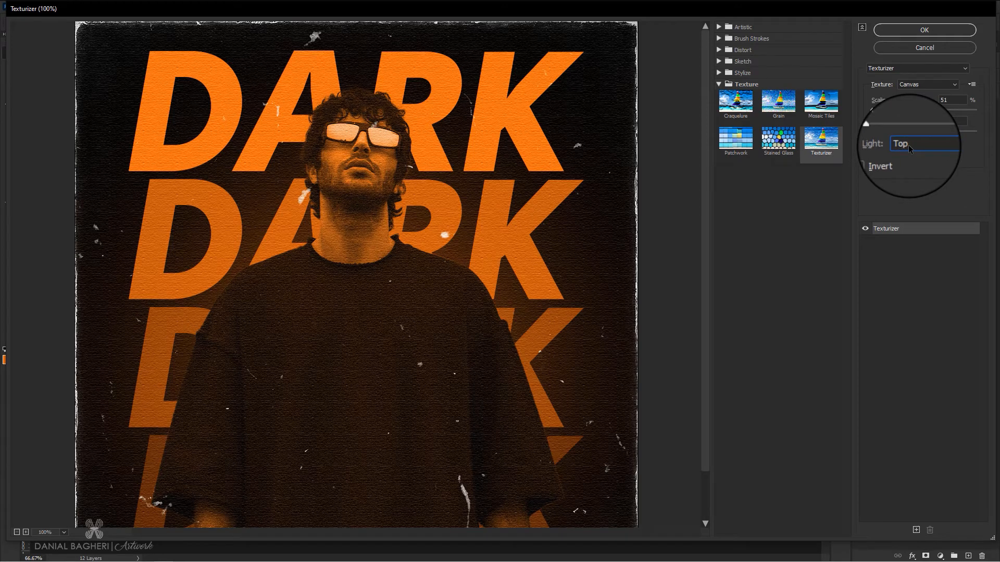
{"action": "left_click", "coordinate": [906, 29]}
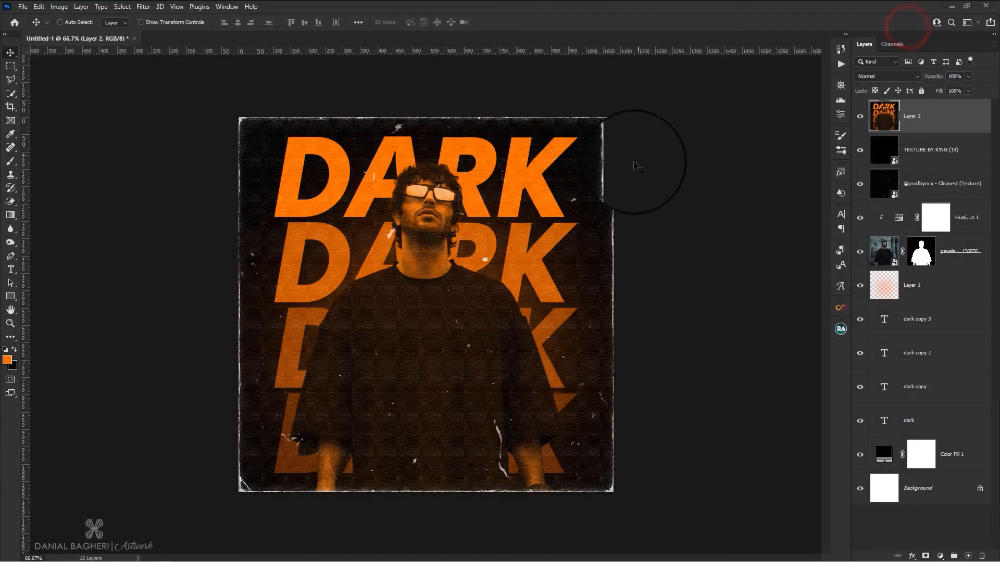
{"action": "scroll", "coordinate": [651, 235], "scroll_direction": "up", "scroll_amount": 2}
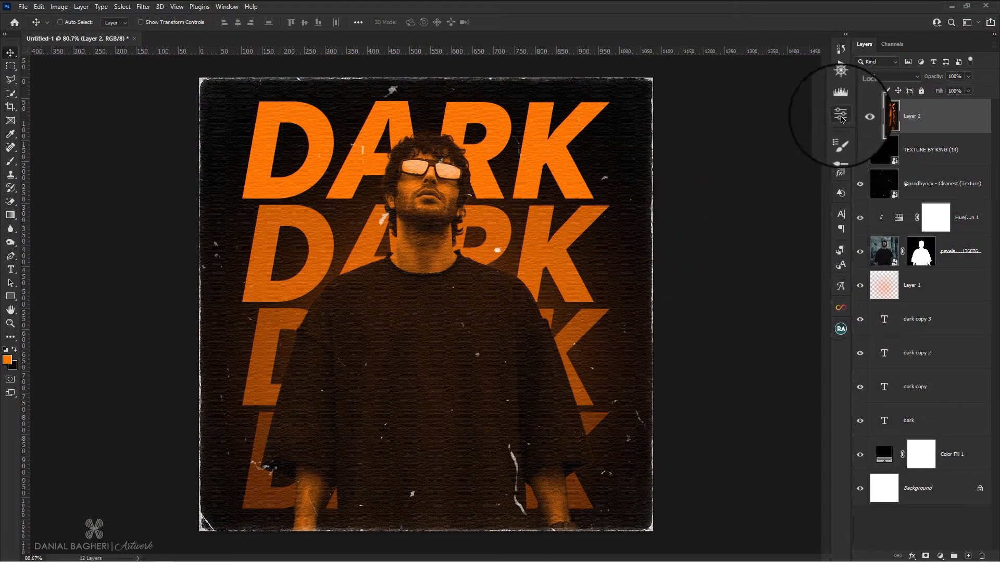